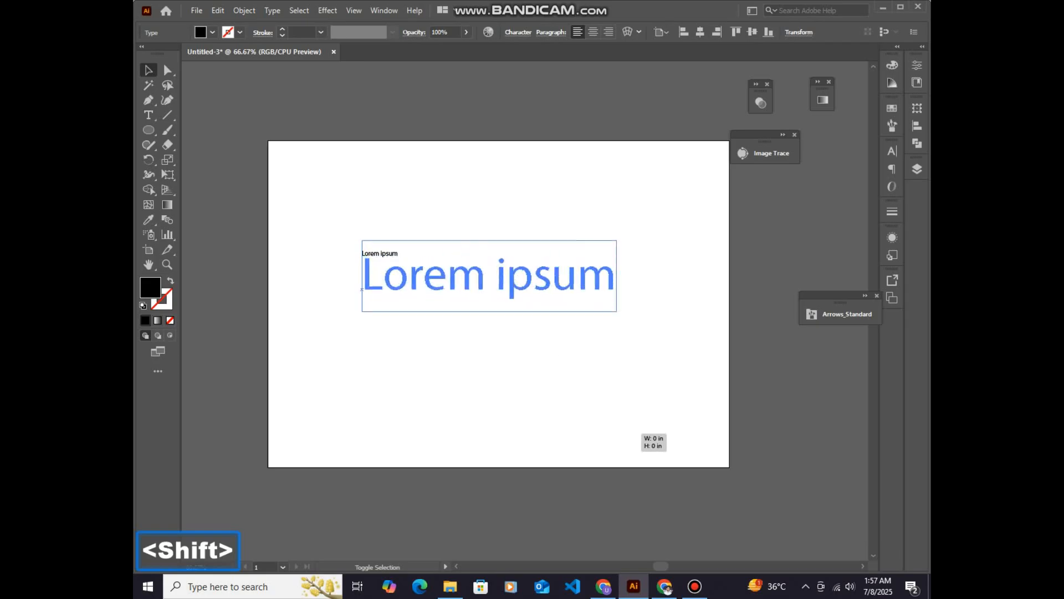
Reposition the large placeholder text on the artboard and replace its wording with "Speed"
drag(571, 285, 555, 276)
double_click(548, 276)
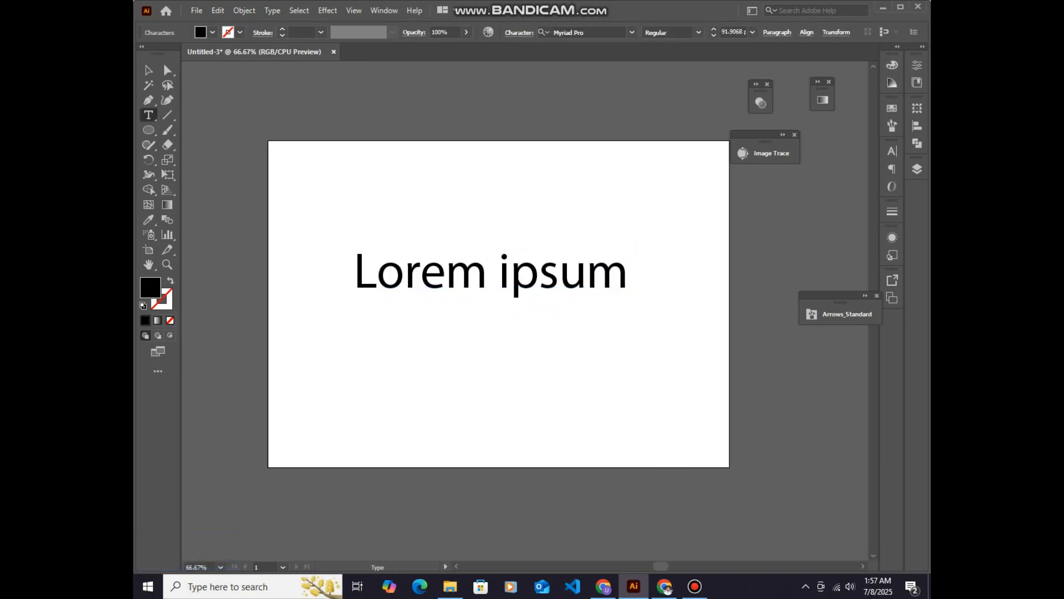
drag(629, 276, 354, 276)
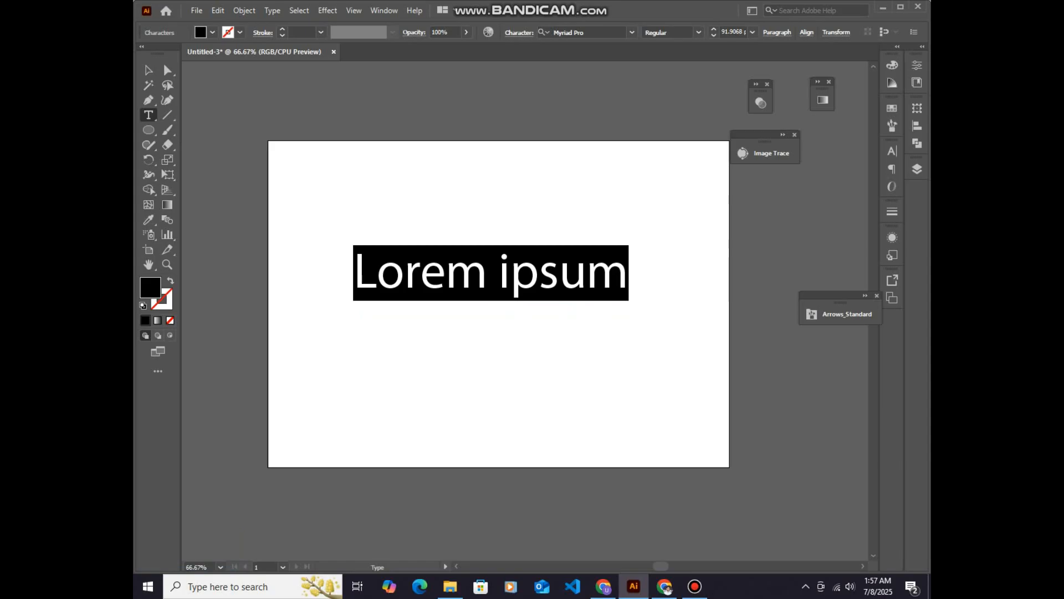
text(S)
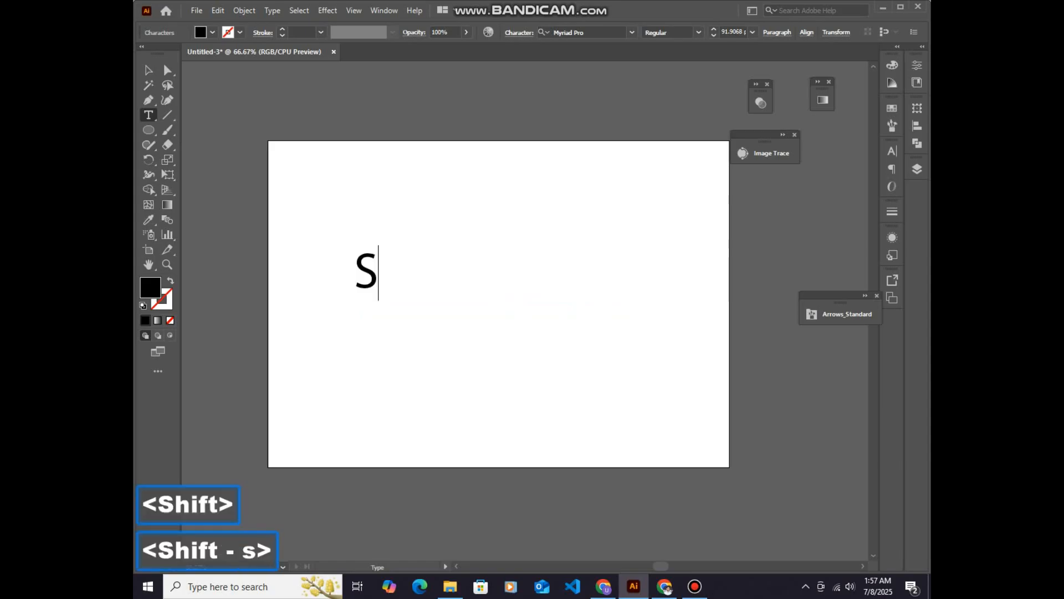
text(peed)
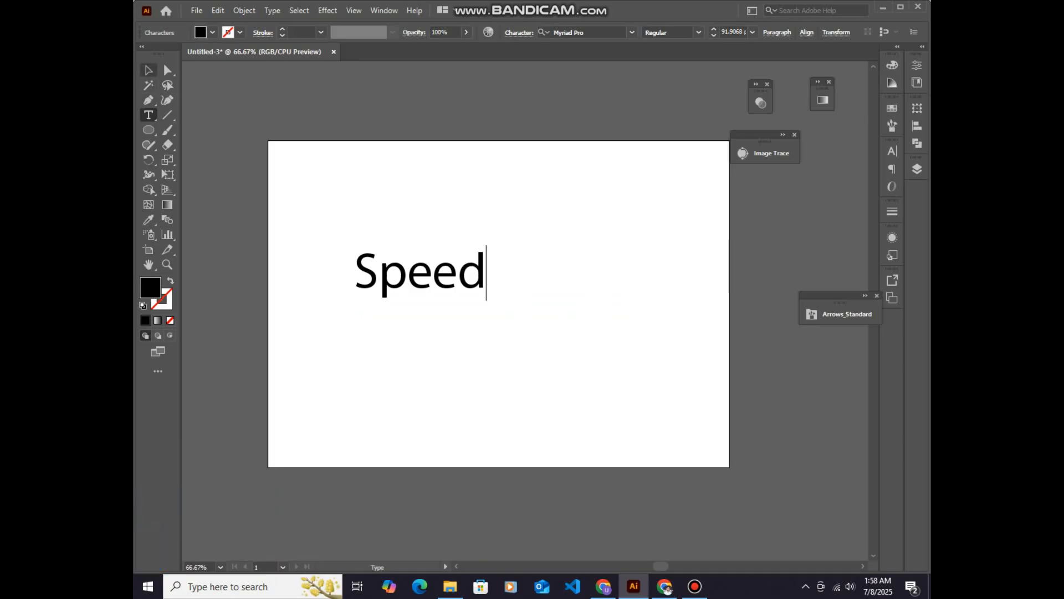
Move the Speed text slightly up and to the right and set its font to Poppins Black Italic
click(149, 71)
drag(420, 272, 450, 251)
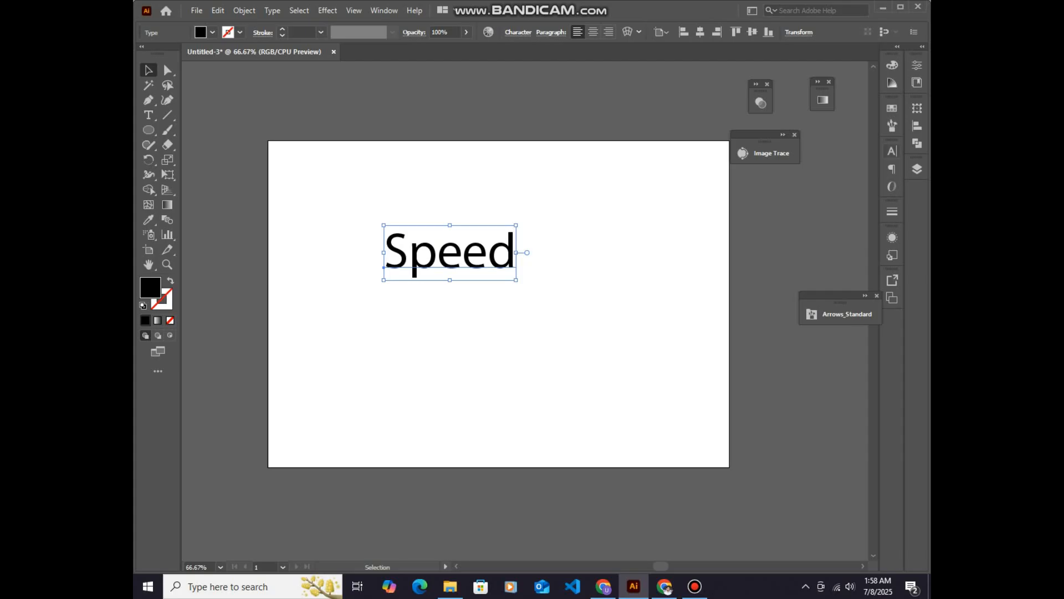
click(892, 150)
click(870, 165)
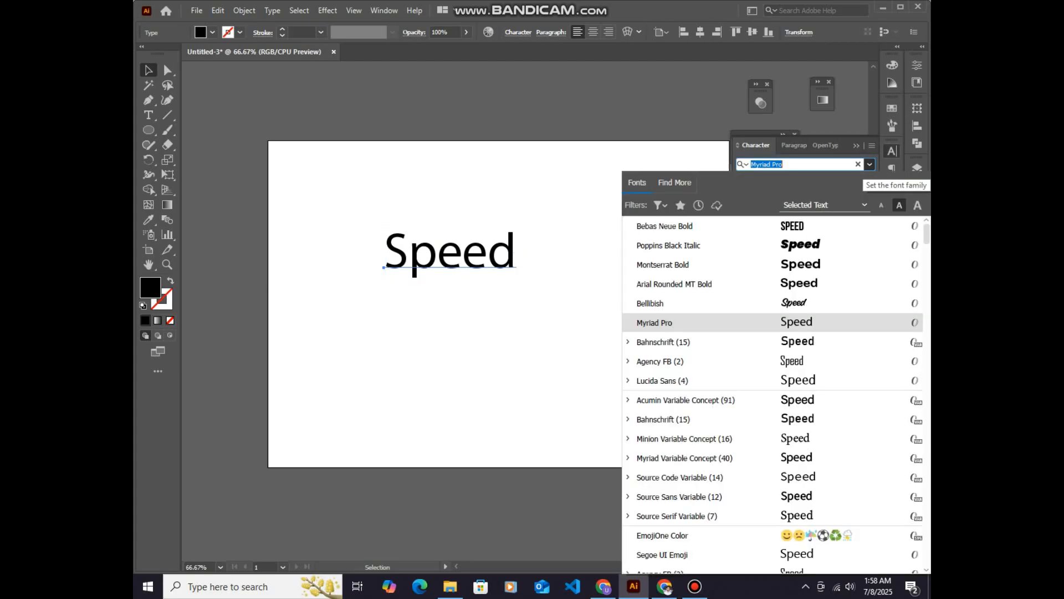
click(668, 245)
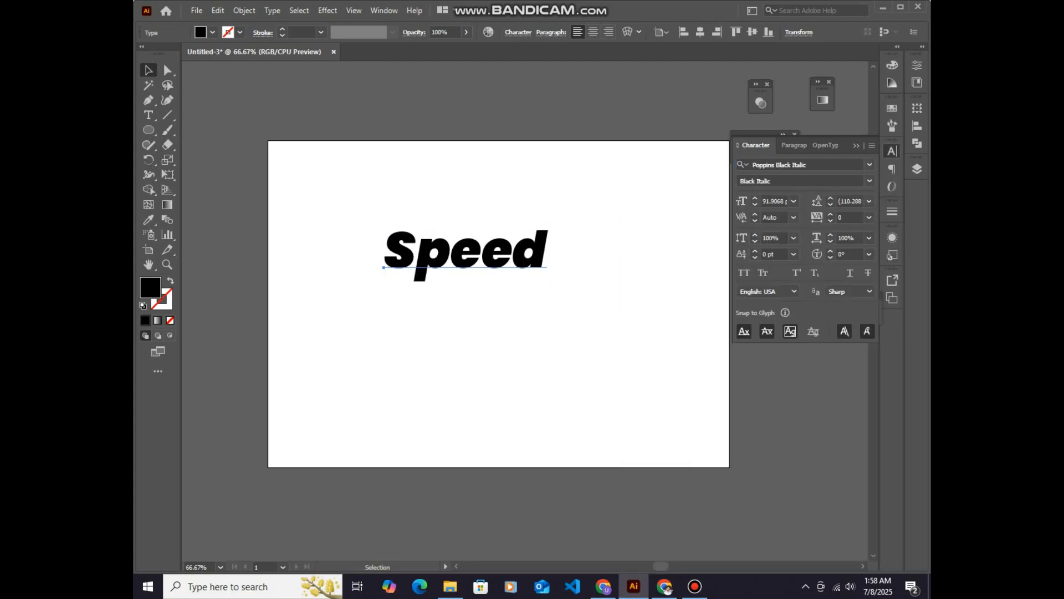
Enlarge the Speed text to about 131 pt, centred near the artboard's upper part, and convert it to outlines
drag(549, 299, 583, 315)
drag(561, 244, 575, 239)
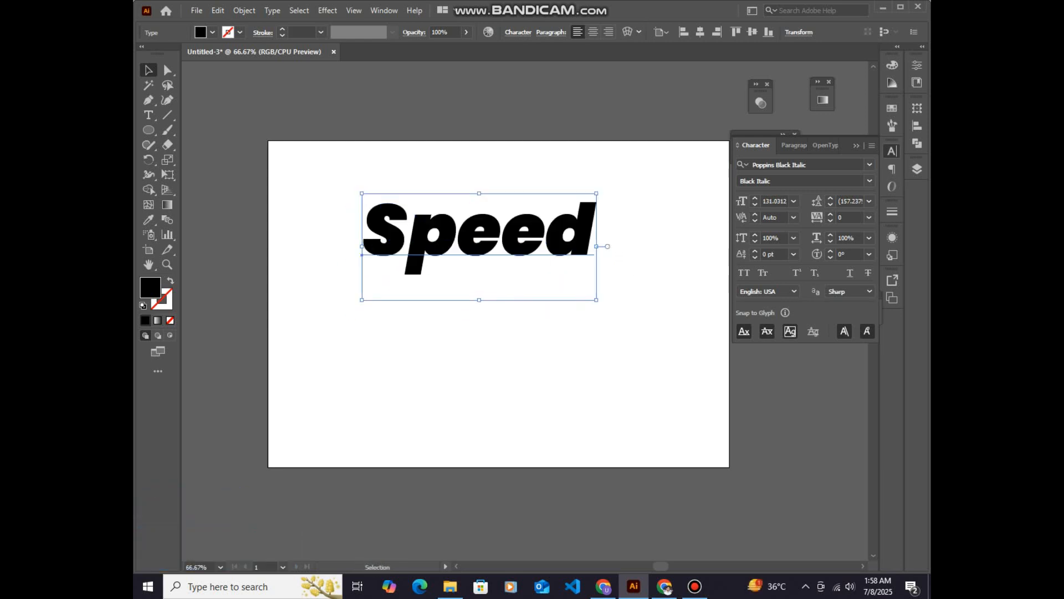
right_click(572, 242)
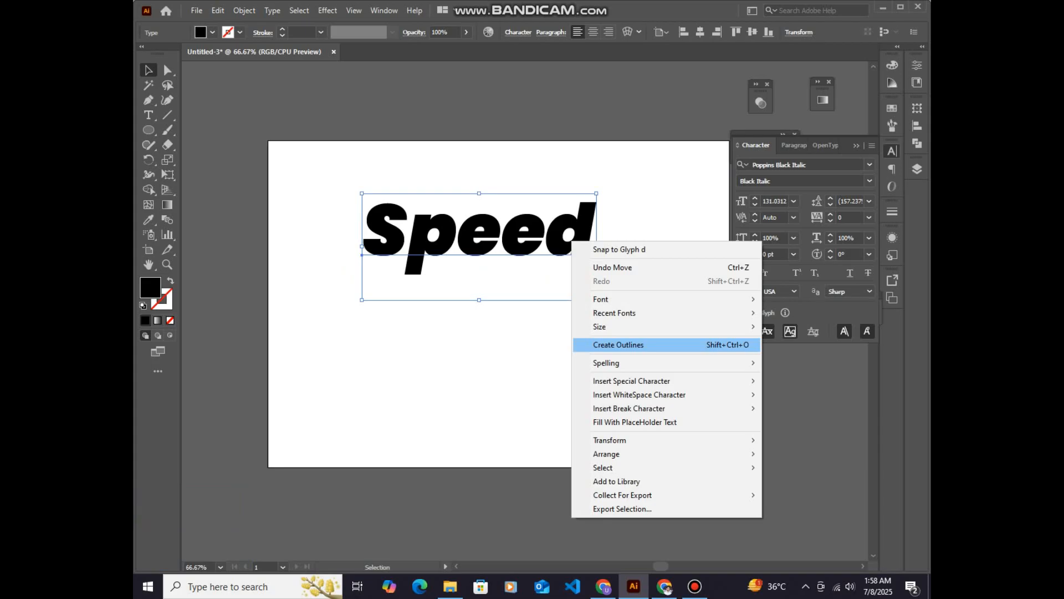
click(618, 344)
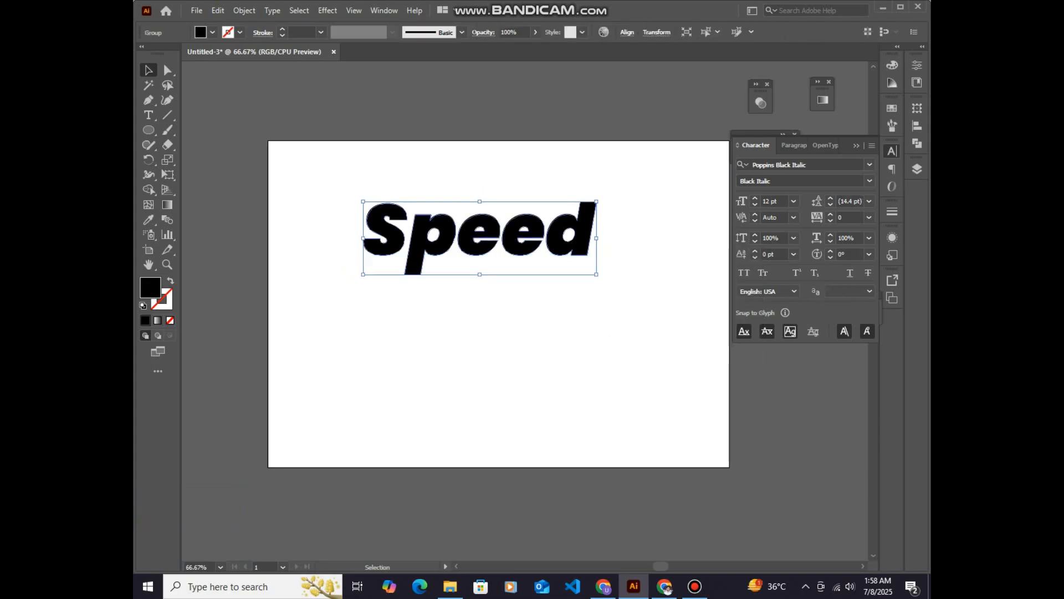
Duplicate the outlined Speed word straight down so it overlaps the original, and fill the copy with bright blue
scroll(508, 246, down, 1)
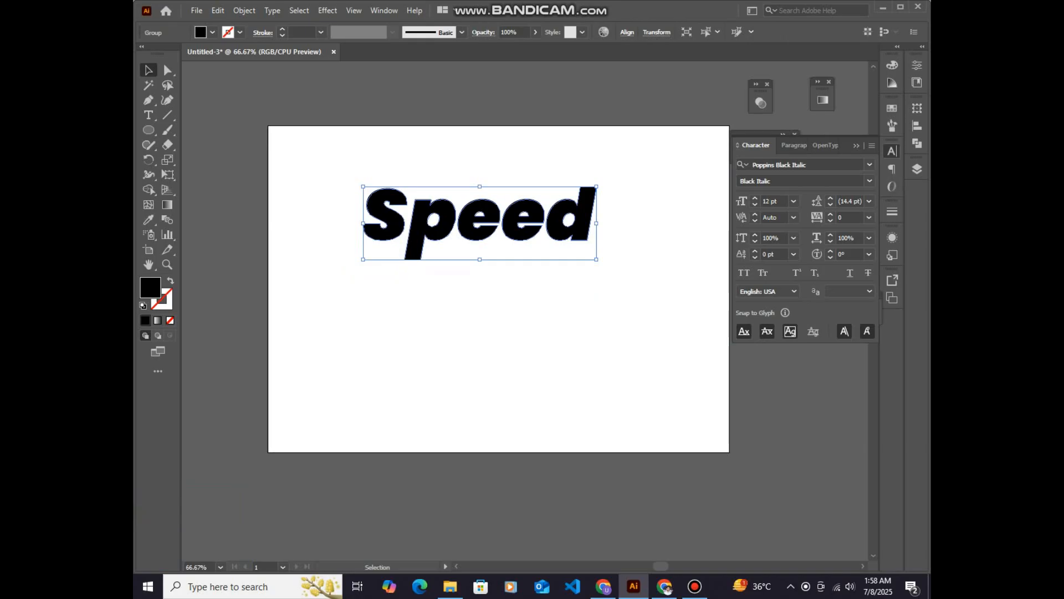
drag(524, 237, 523, 262)
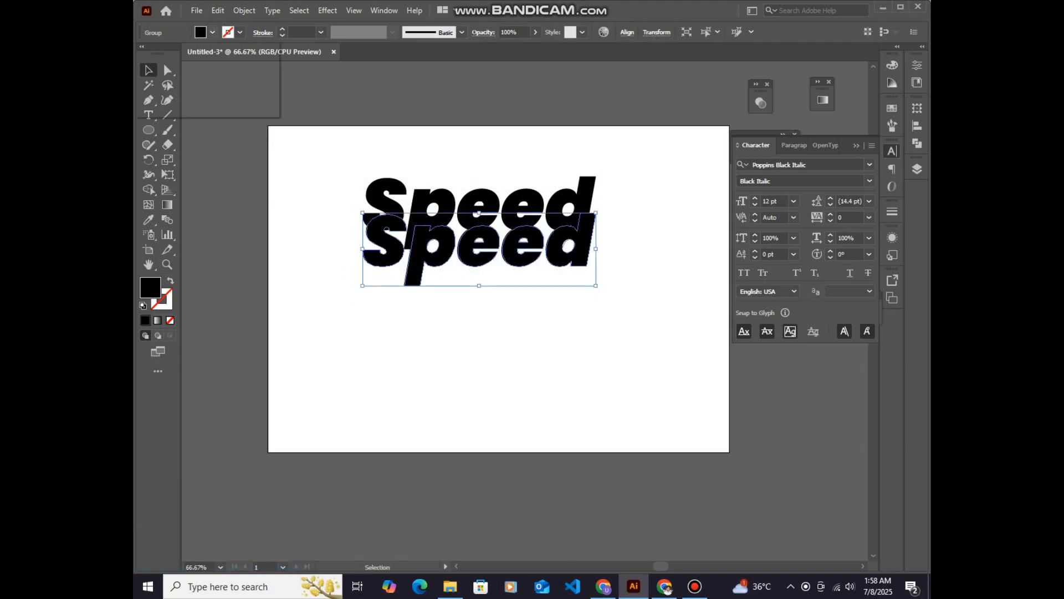
click(212, 32)
click(202, 53)
click(343, 338)
click(344, 338)
click(505, 260)
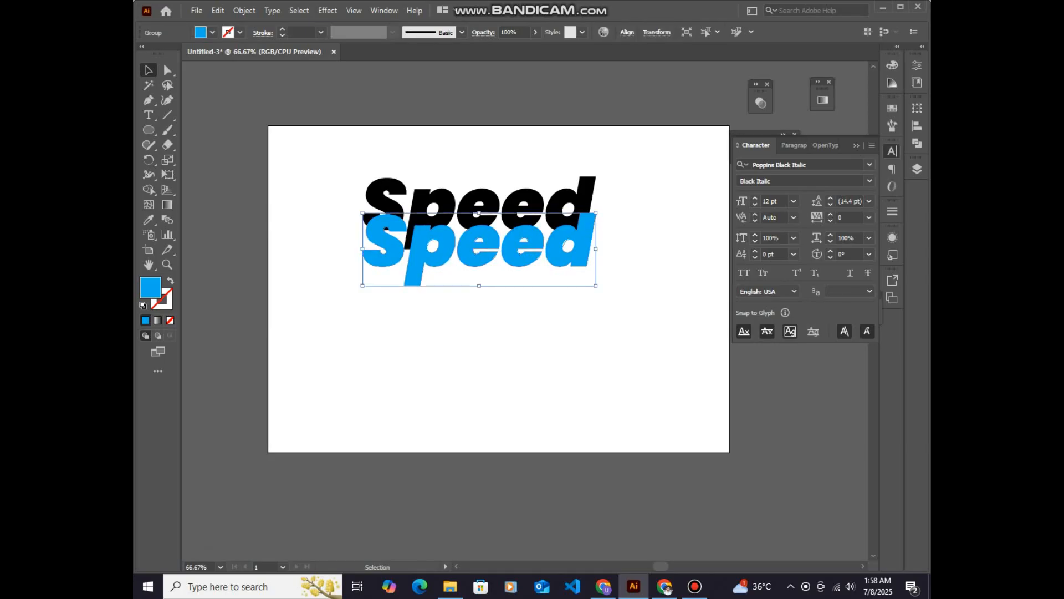
Send the blue Speed copy to the back and nudge it slightly upward behind the black word
right_click(463, 255)
mouse_move(521, 407)
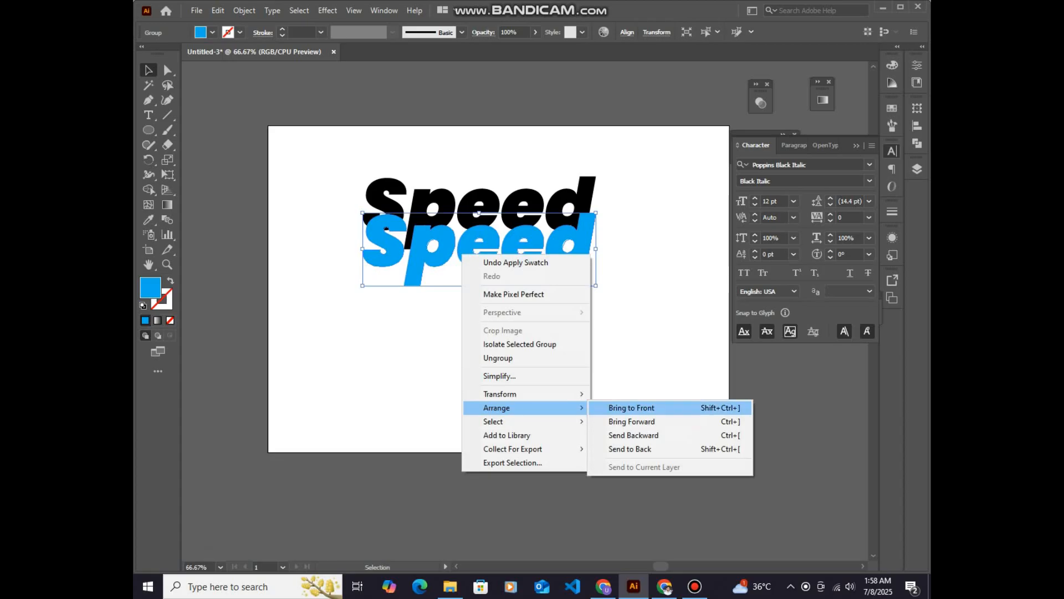
click(631, 449)
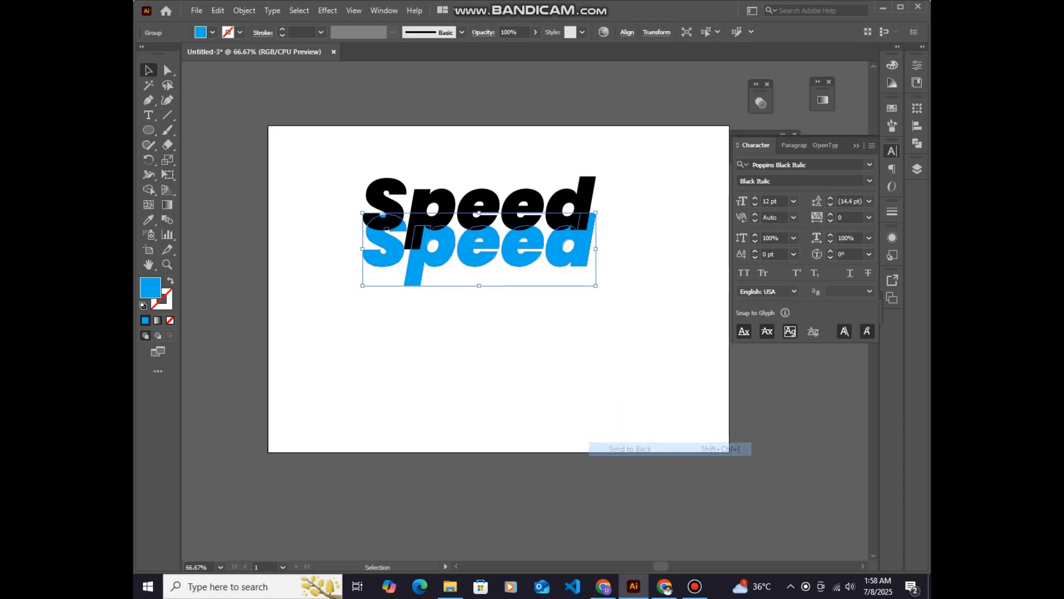
drag(517, 266, 480, 242)
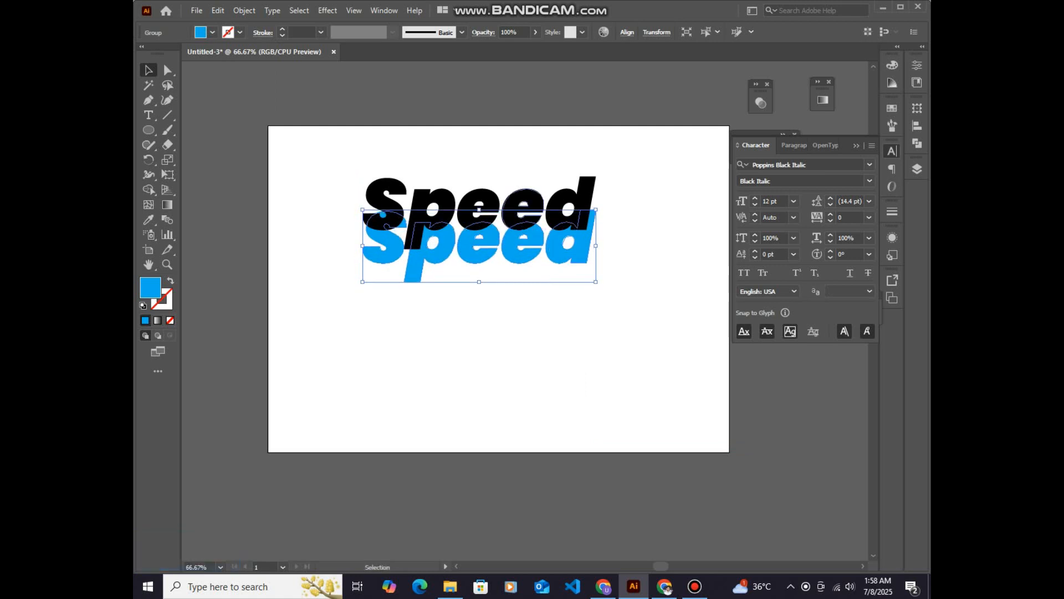
Duplicate the black Speed word with a small vertical offset and fill the upper copy with green
click(503, 217)
drag(503, 216, 503, 211)
click(212, 32)
click(185, 54)
click(194, 53)
click(333, 238)
click(333, 238)
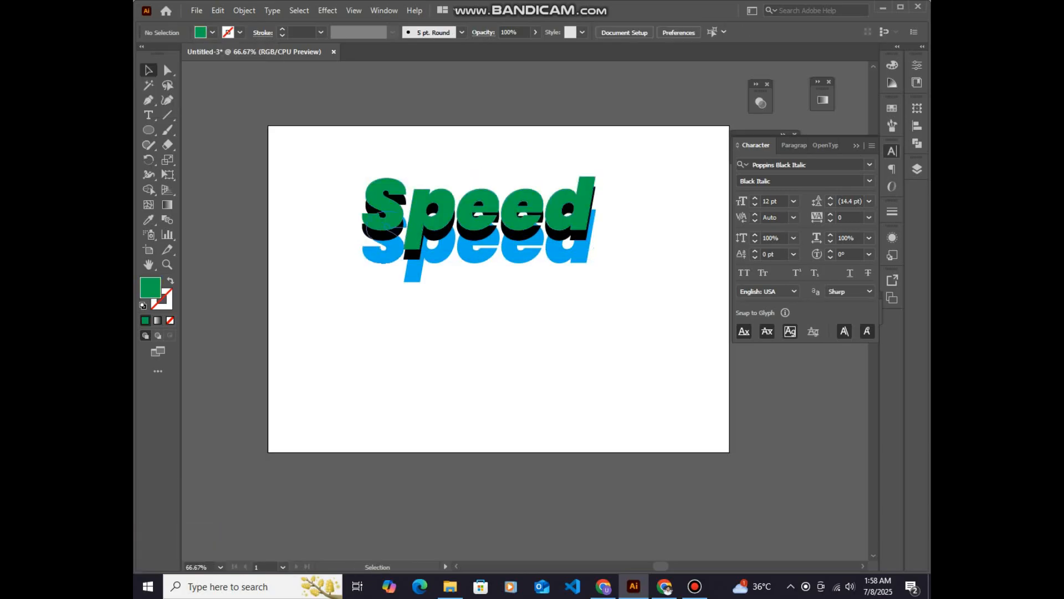
Align the green and black Speed words to each other on their horizontal and vertical centres
click(412, 235)
shift+click(406, 252)
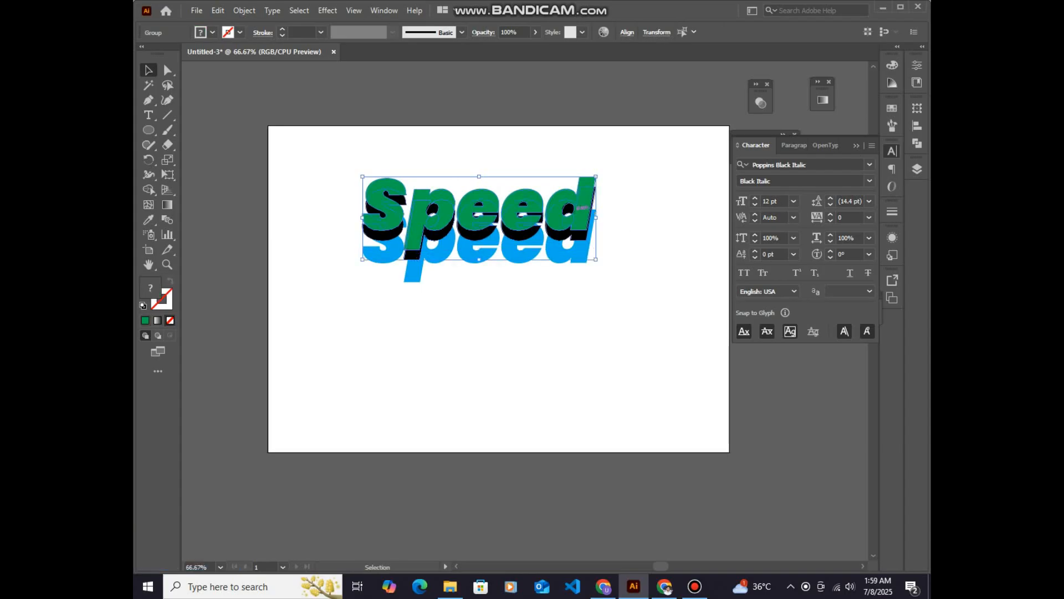
click(627, 32)
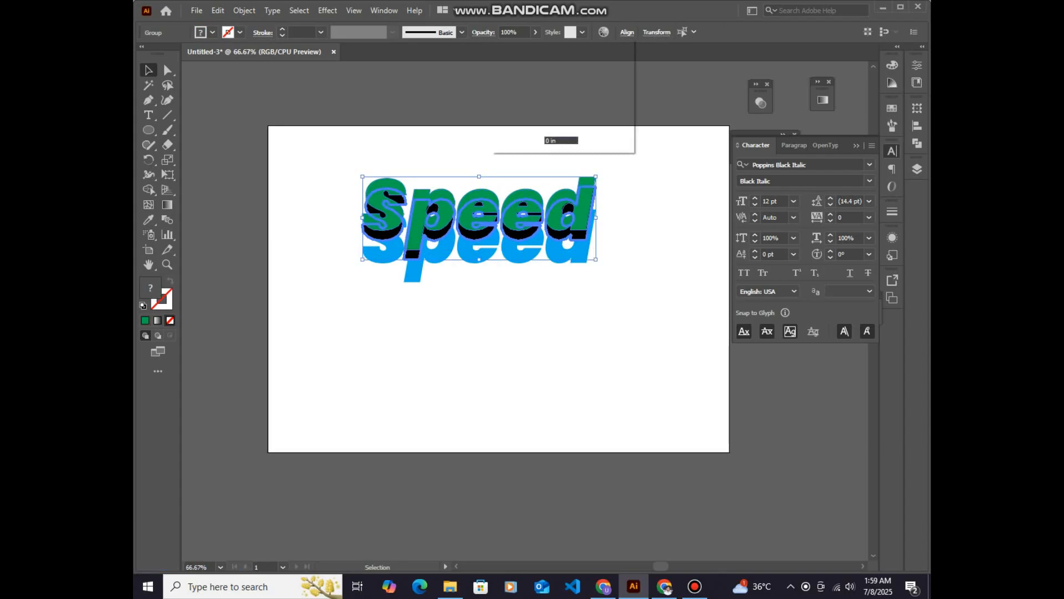
click(524, 68)
click(600, 67)
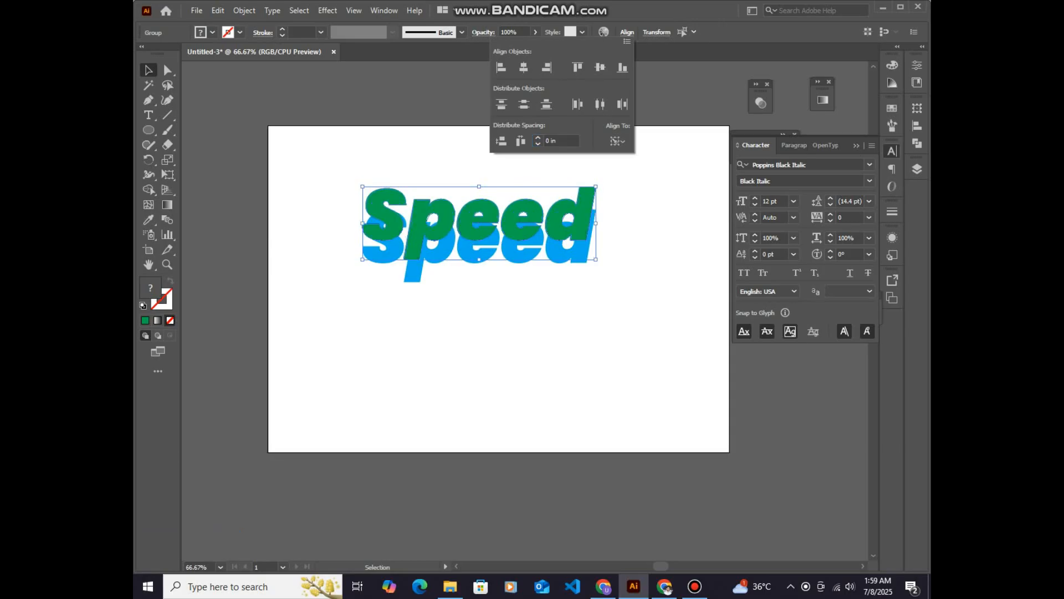
click(511, 222)
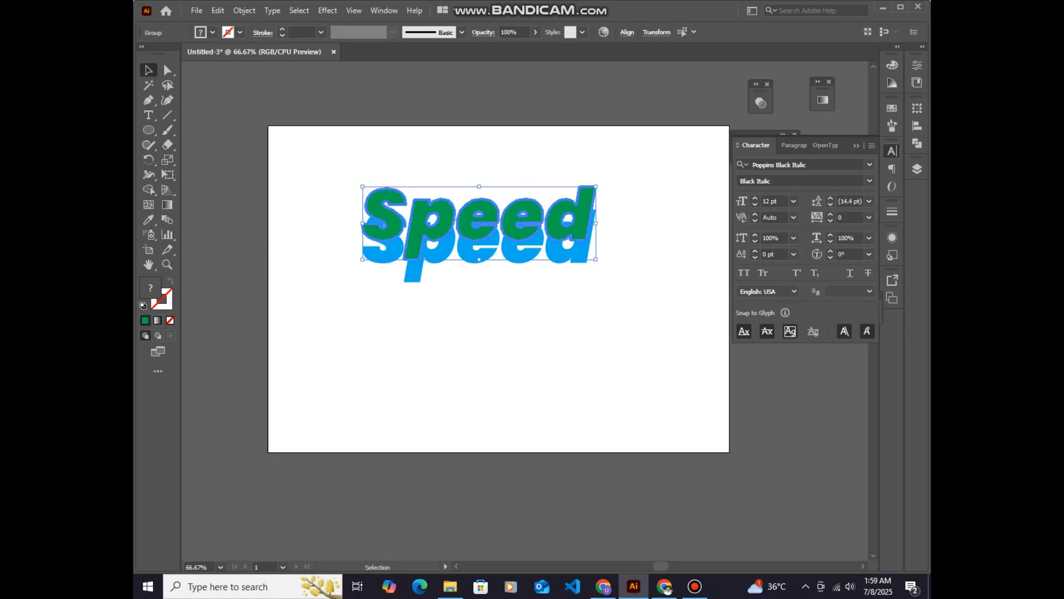
click(643, 299)
Fill the lower, rearmost Speed copy with a darker blue
click(582, 253)
click(212, 32)
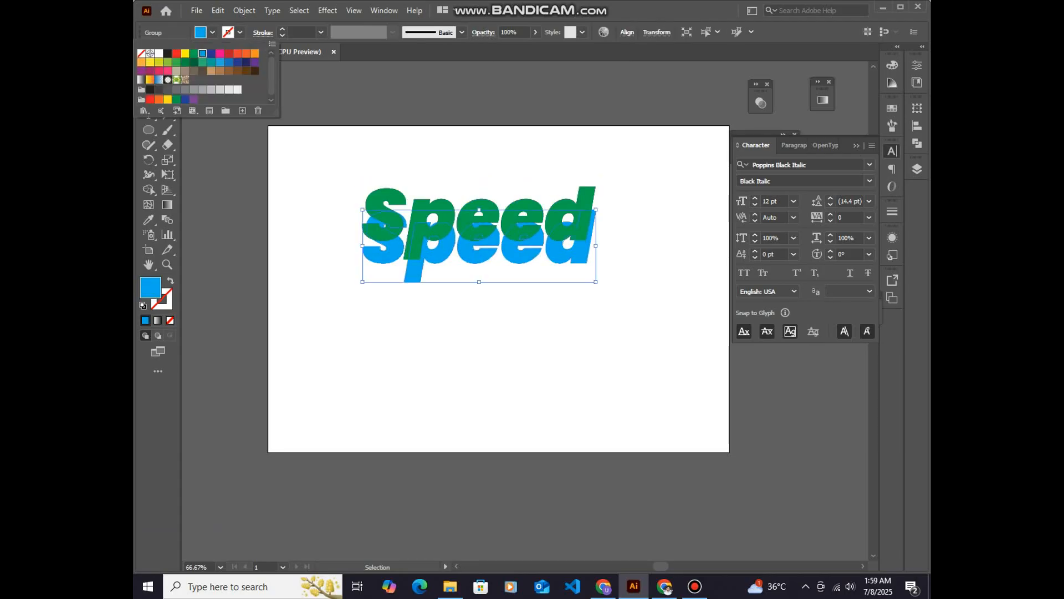
click(229, 62)
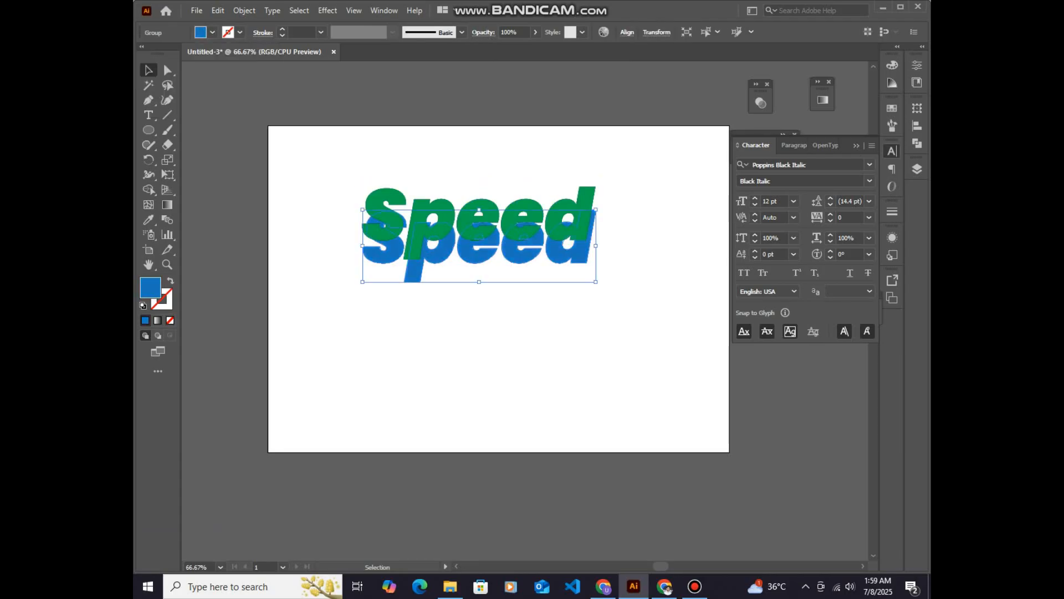
Select the black Speed group hidden beneath the green one through its layer entry and fill it with bright blue
click(917, 169)
click(794, 182)
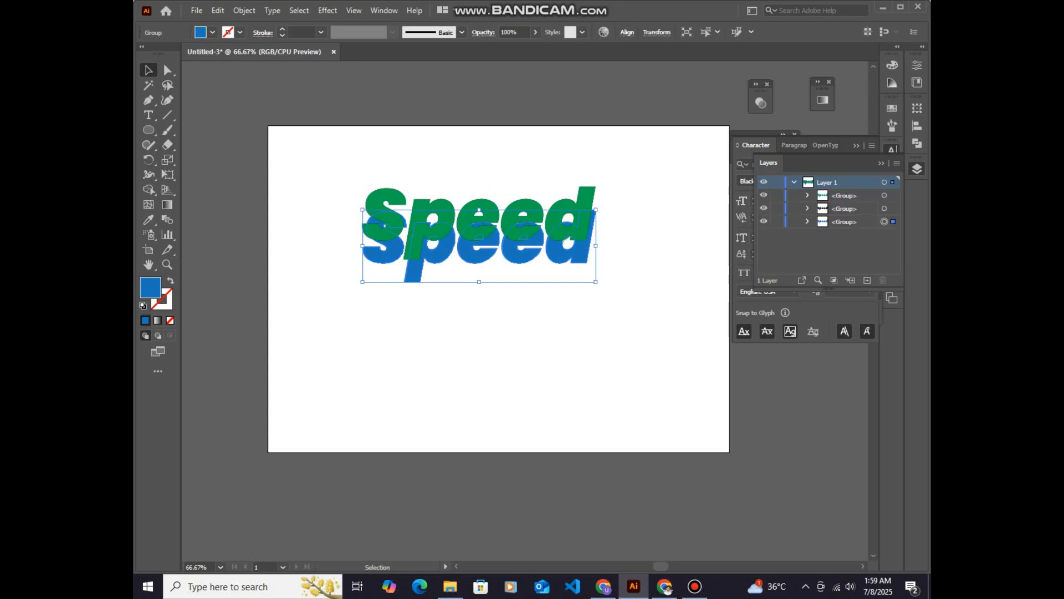
click(884, 208)
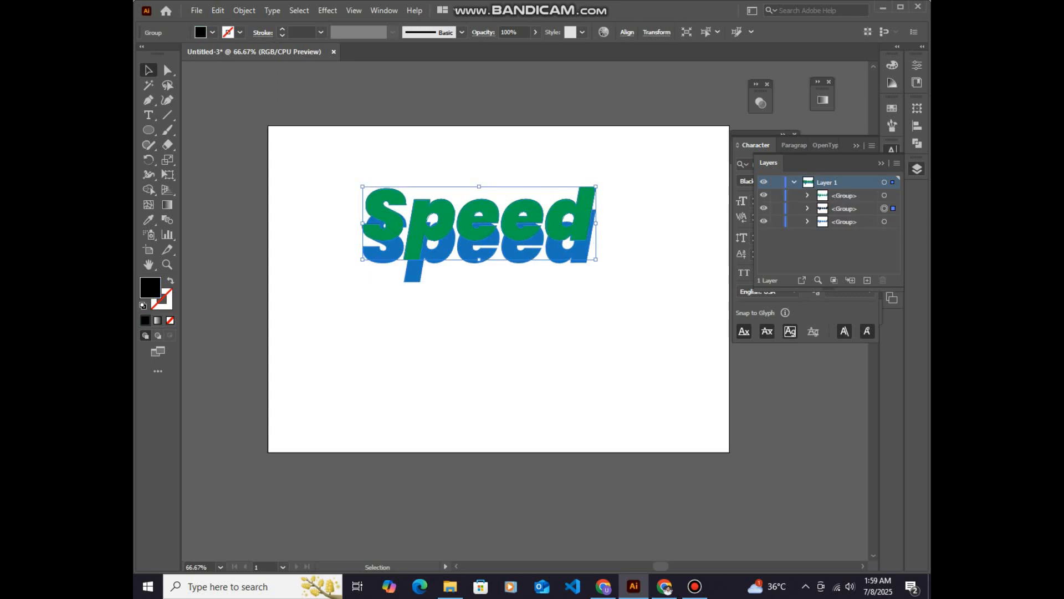
click(918, 169)
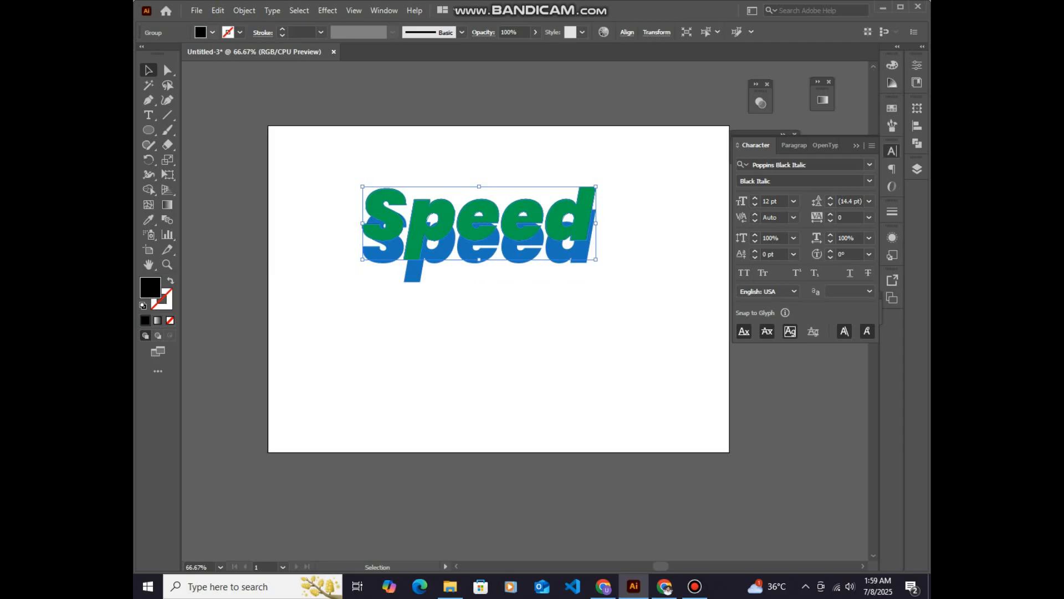
click(213, 32)
click(203, 53)
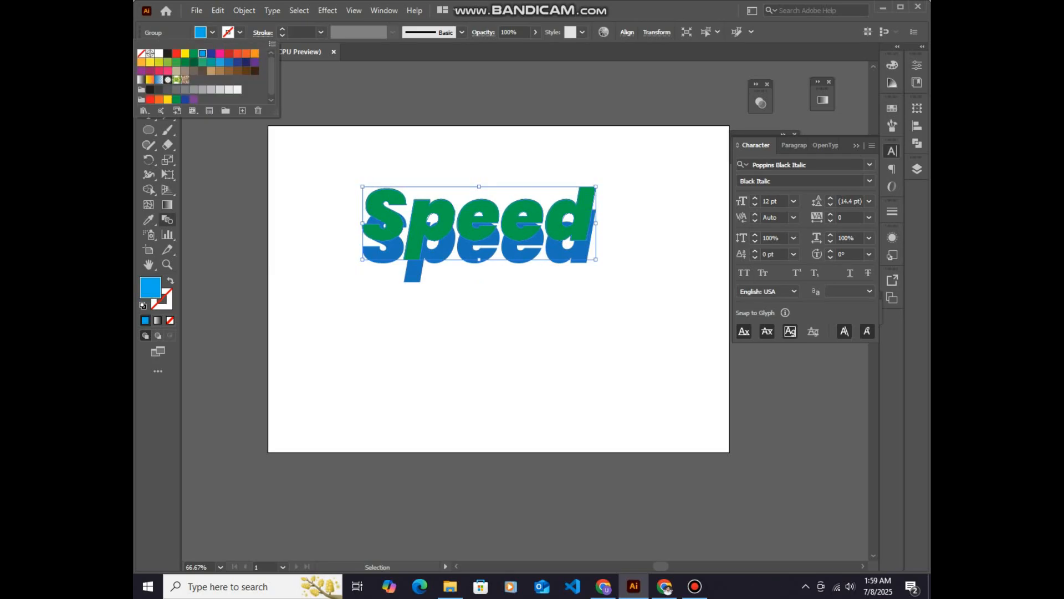
click(167, 221)
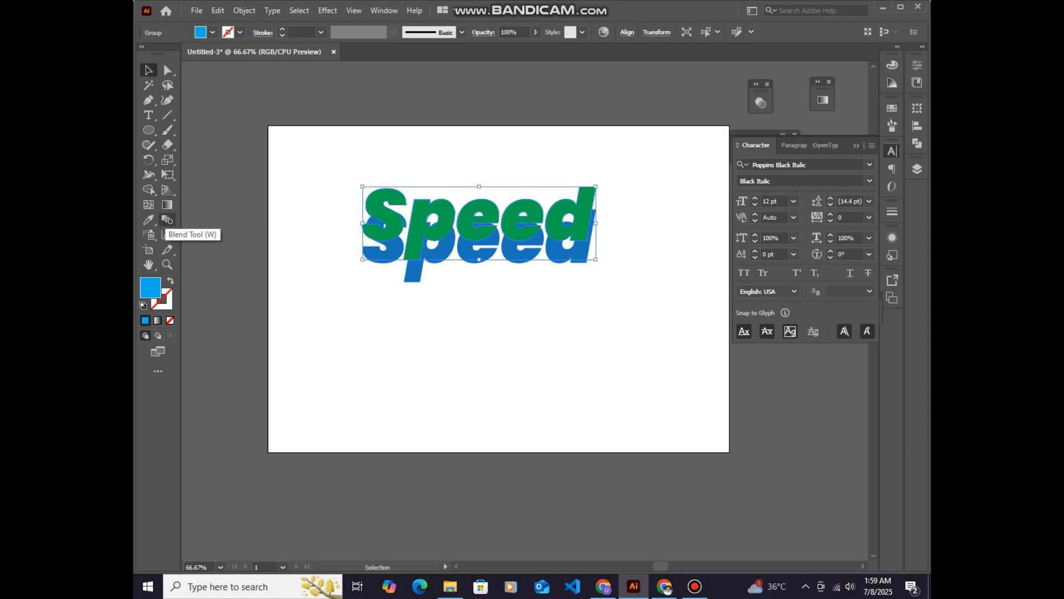
click(167, 220)
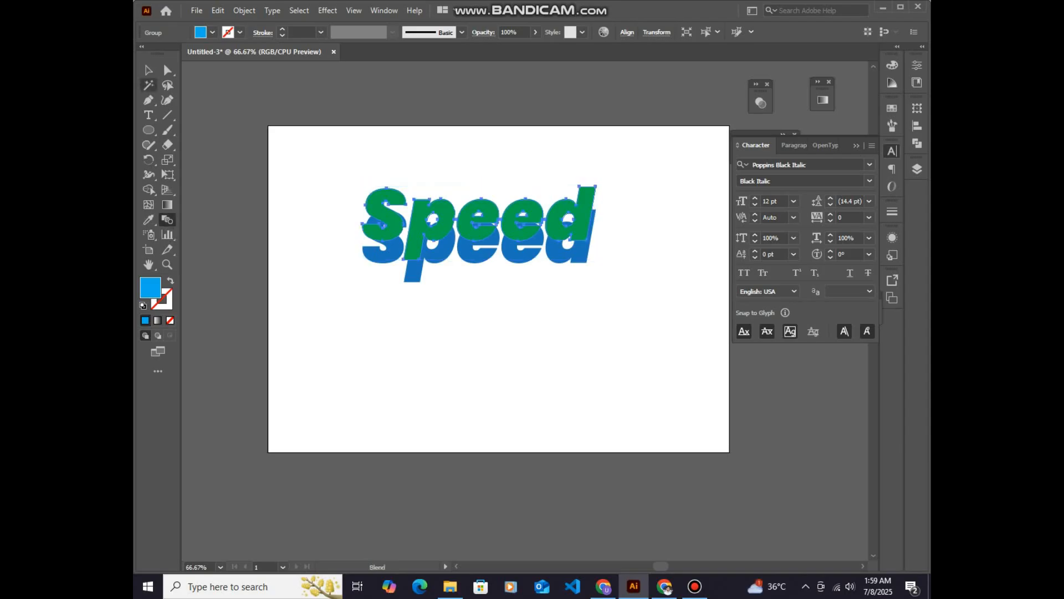
click(148, 70)
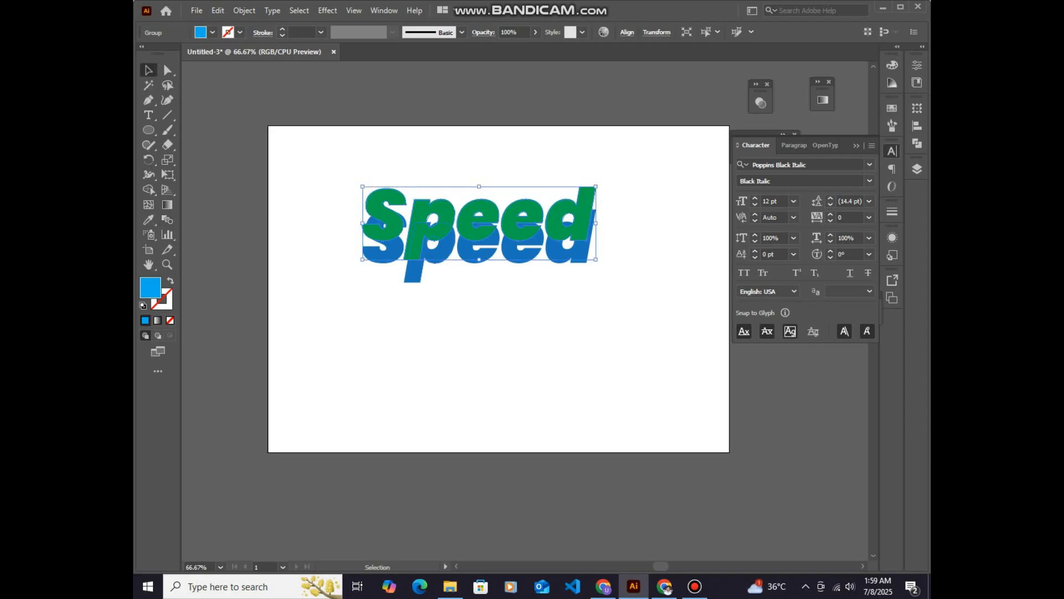
Select the two blue Speed groups together, leaving the green one out, and blend them into one object
shift+click(419, 277)
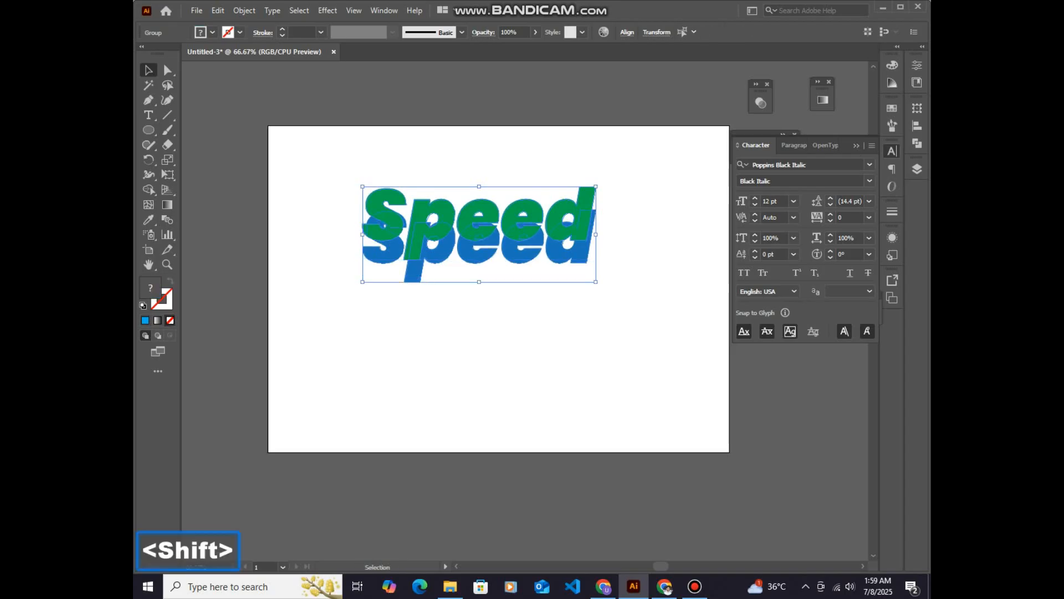
click(917, 168)
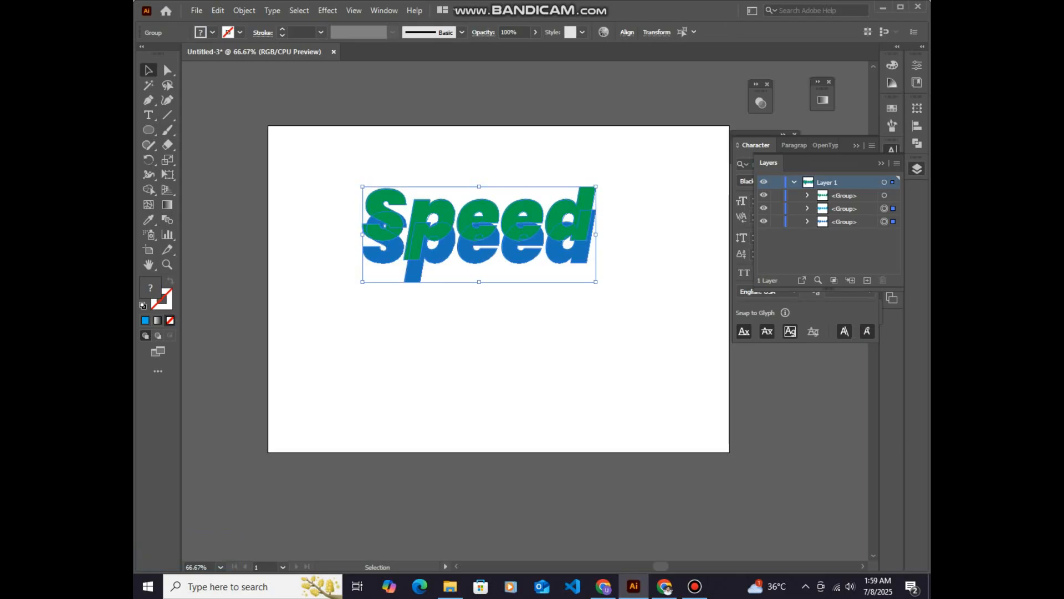
click(882, 163)
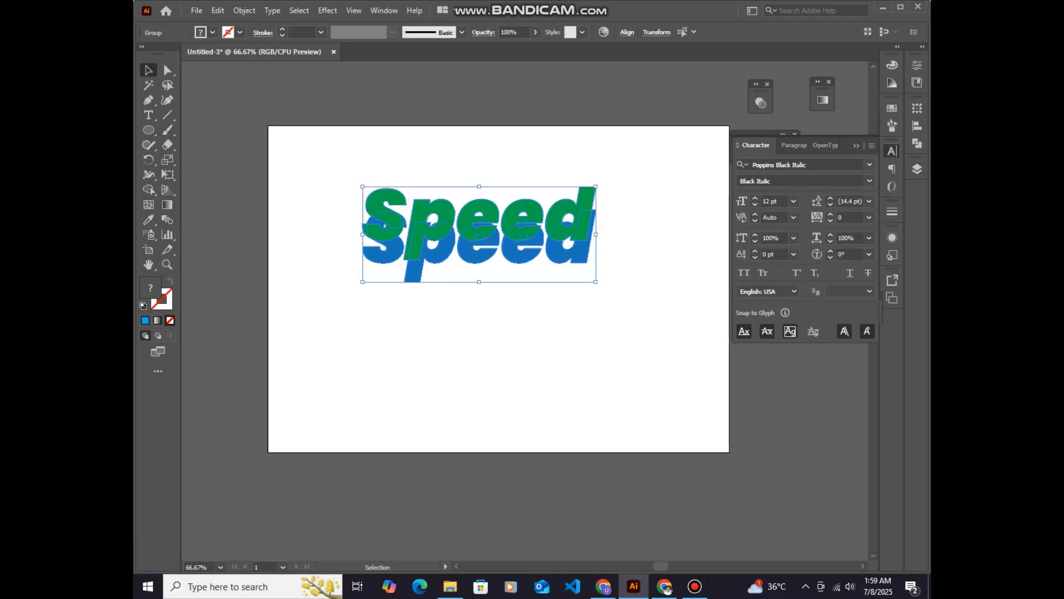
click(166, 219)
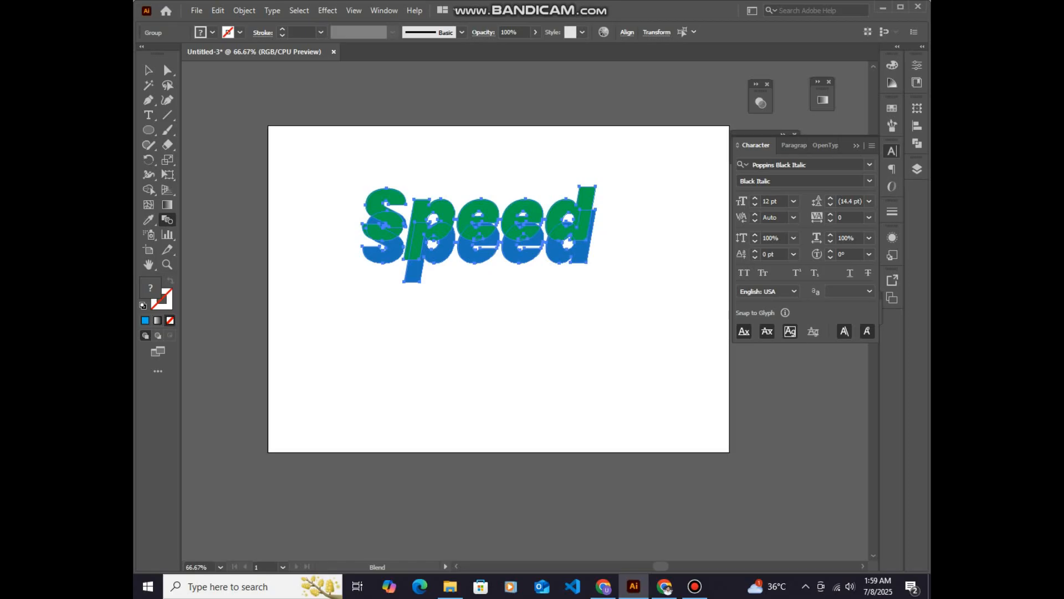
key(ctrl+alt+b)
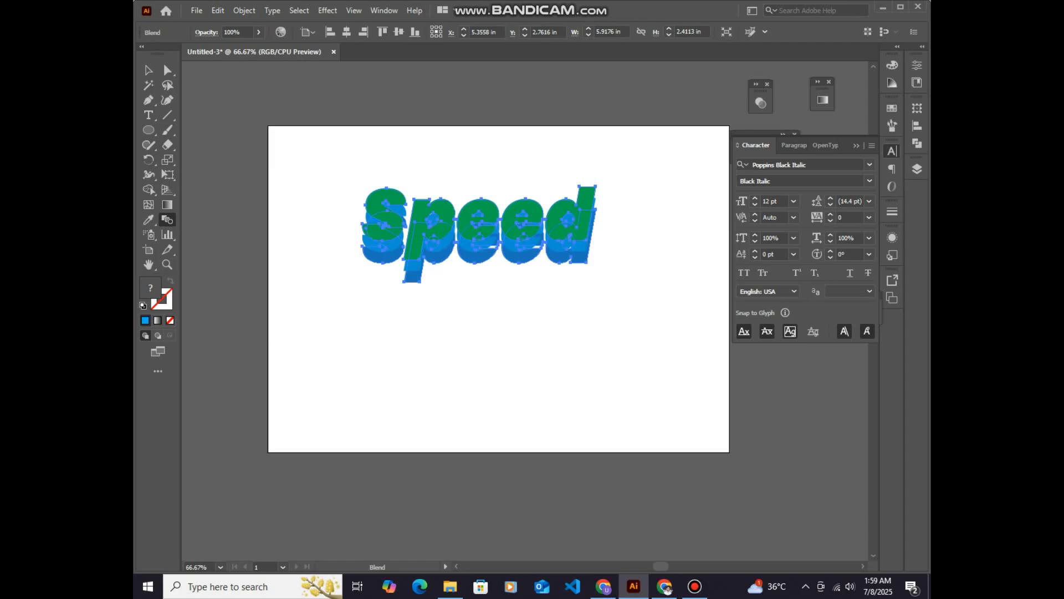
Set the blue blend's spacing to Specified Steps with 15 steps, then deselect the artwork
double_click(167, 219)
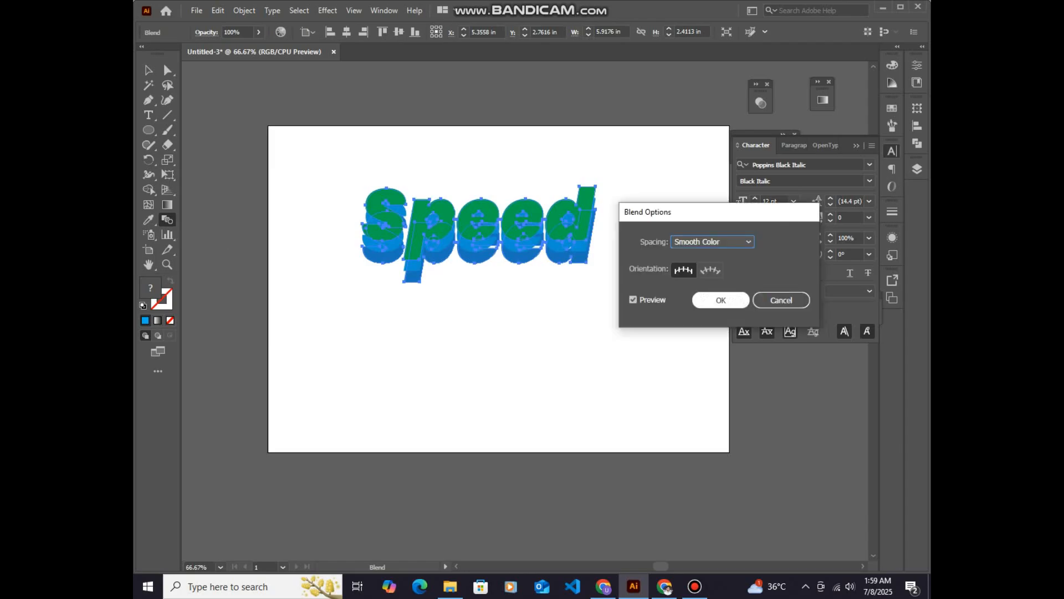
click(712, 242)
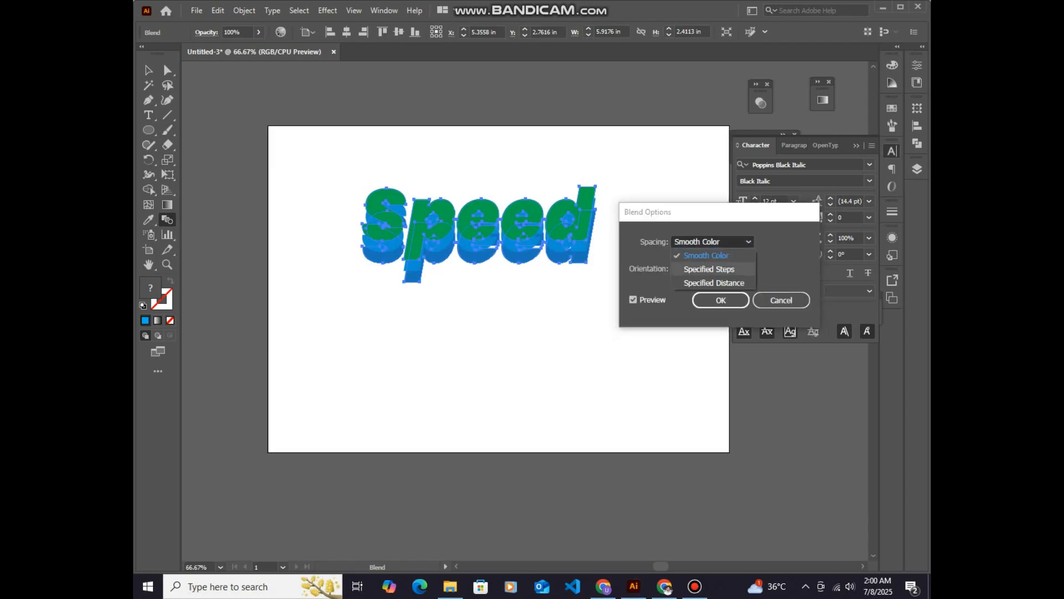
click(709, 269)
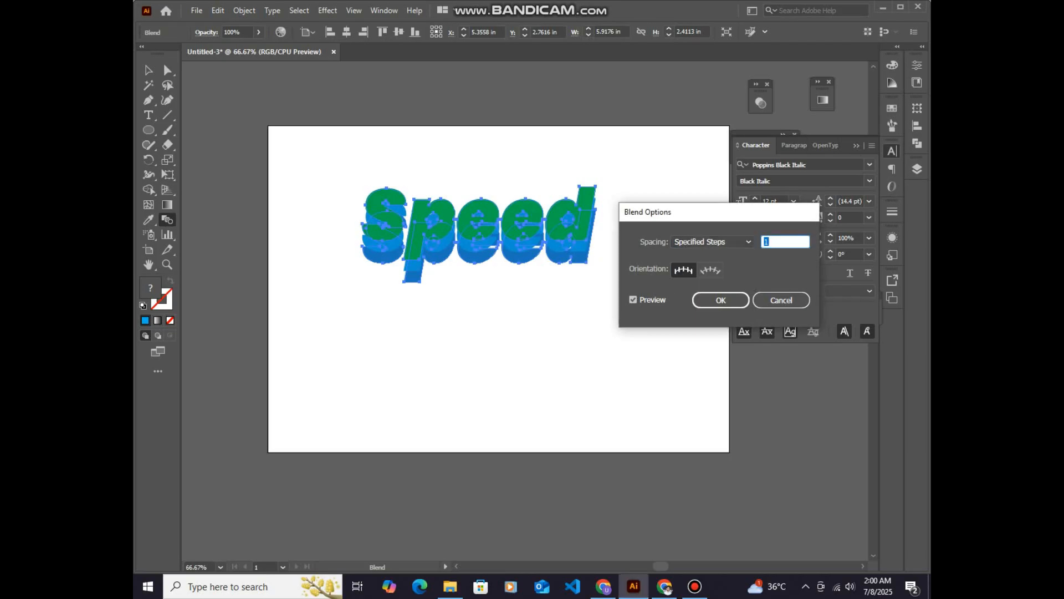
key(Up)
key(Up)
key(Up)
key(Up)
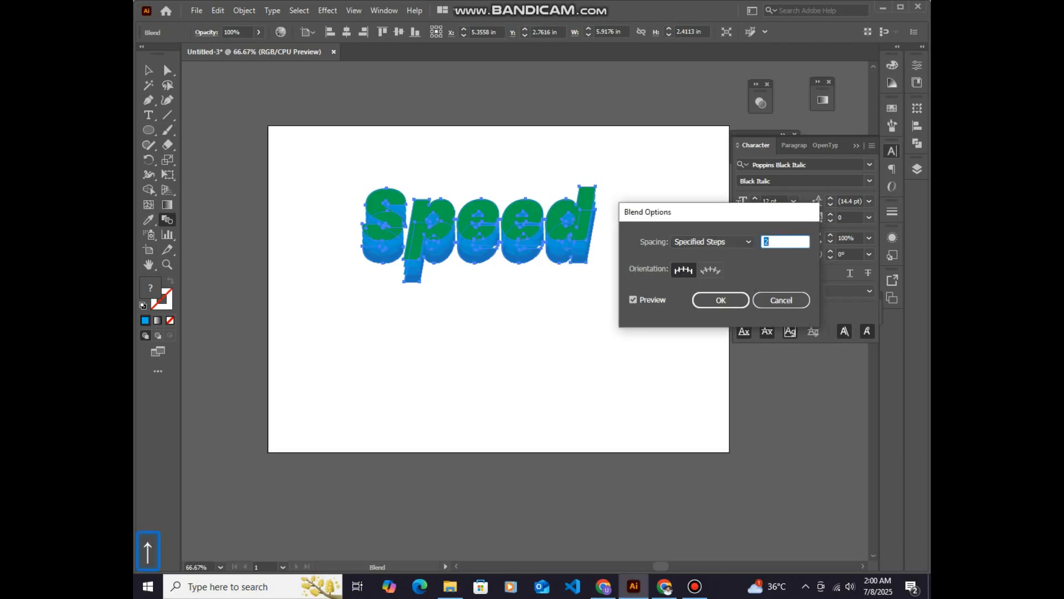
key(Up)
key(Up)
key(Up)
key(Up)
key(Up)
key(Up)
key(Up)
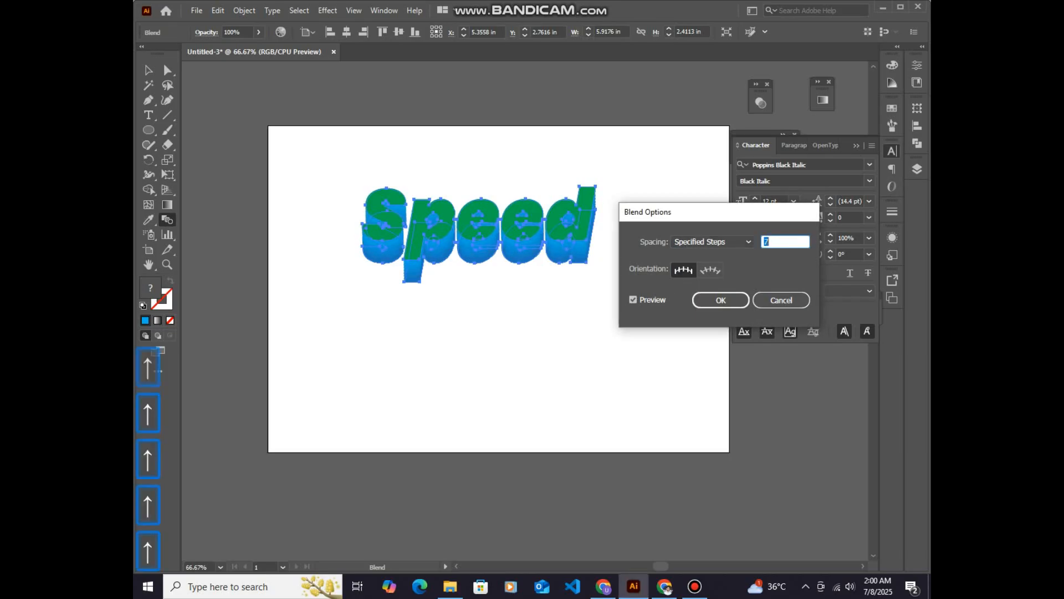
key(Up)
key(Up)
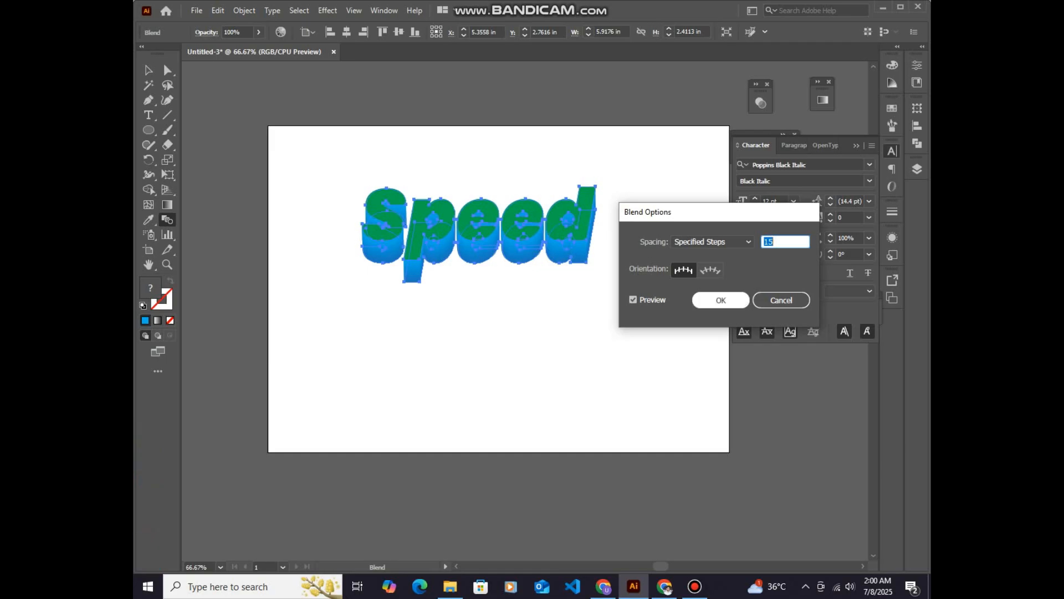
key(Return)
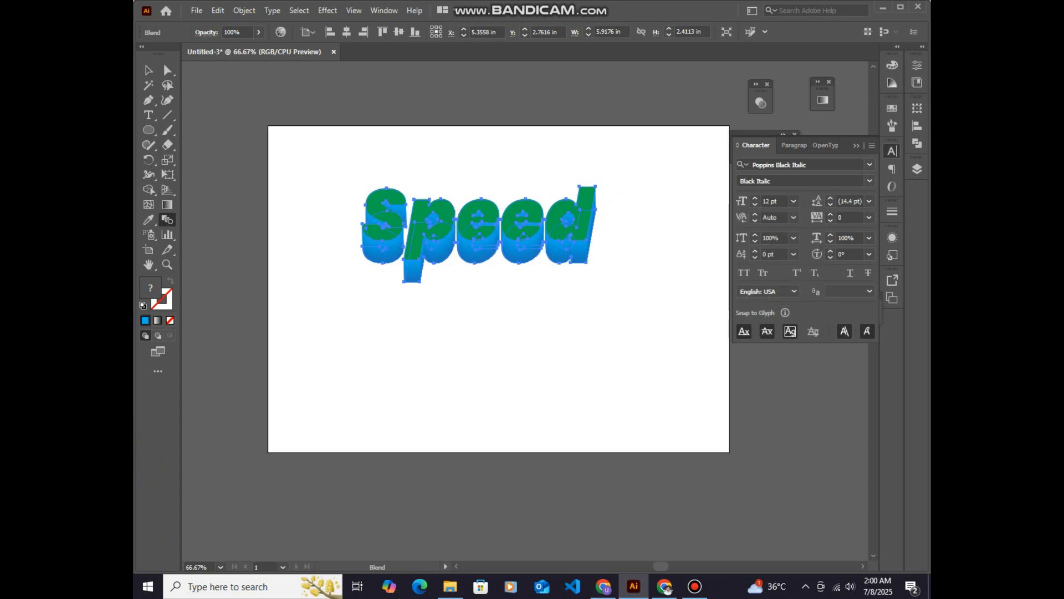
key(v)
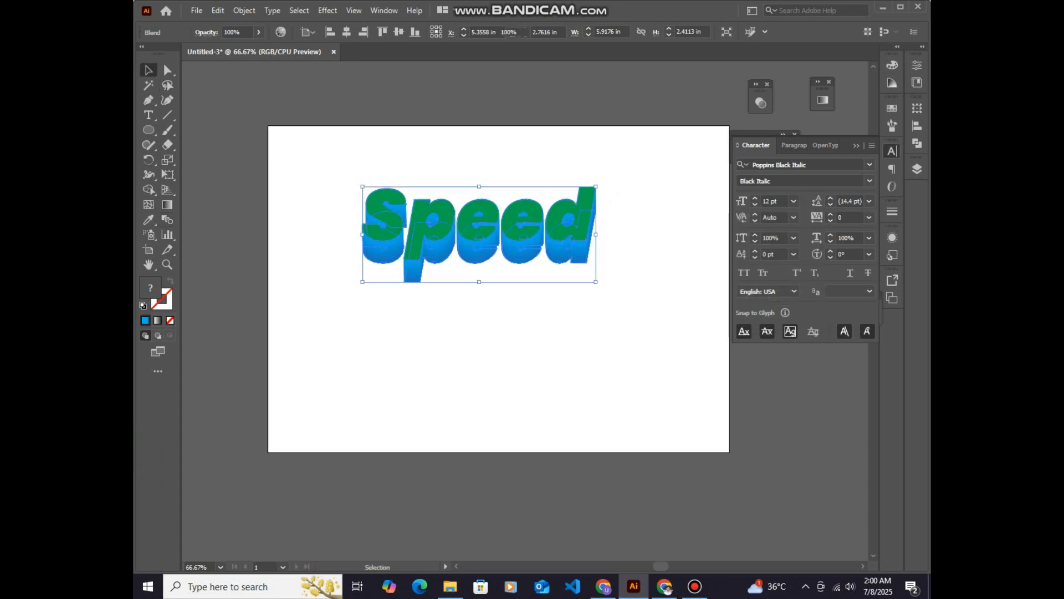
click(499, 344)
Fill the green front Speed group with orange and move the whole artwork slightly closer to the artboard's centre
click(469, 221)
click(212, 32)
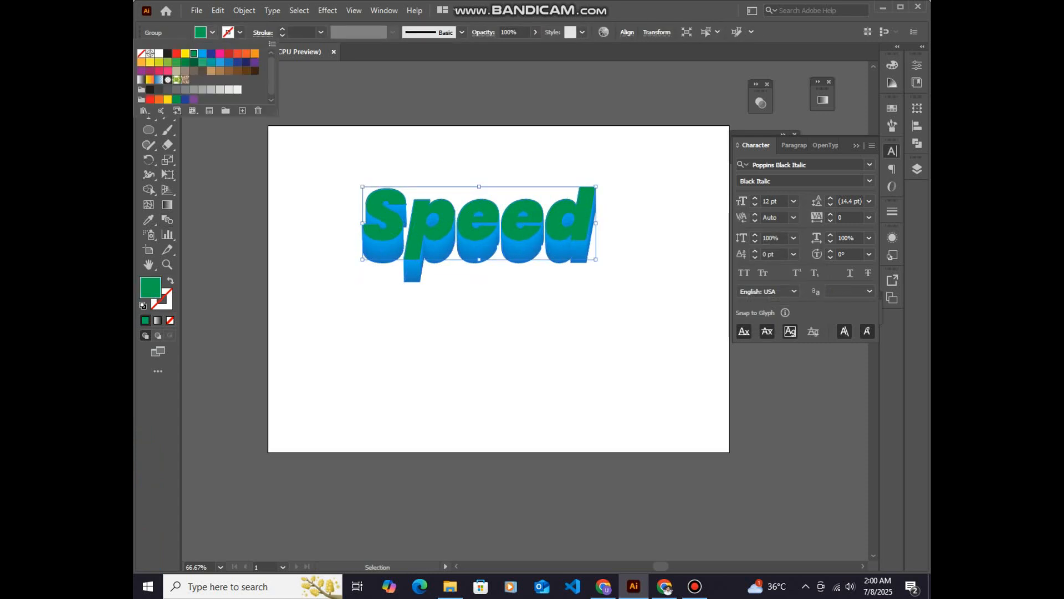
click(238, 54)
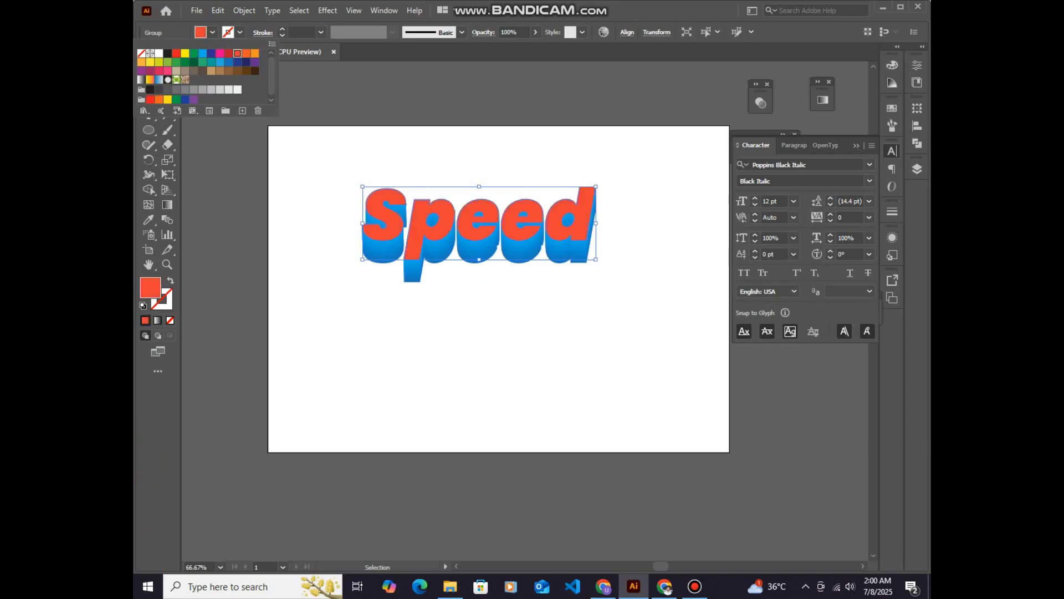
click(176, 54)
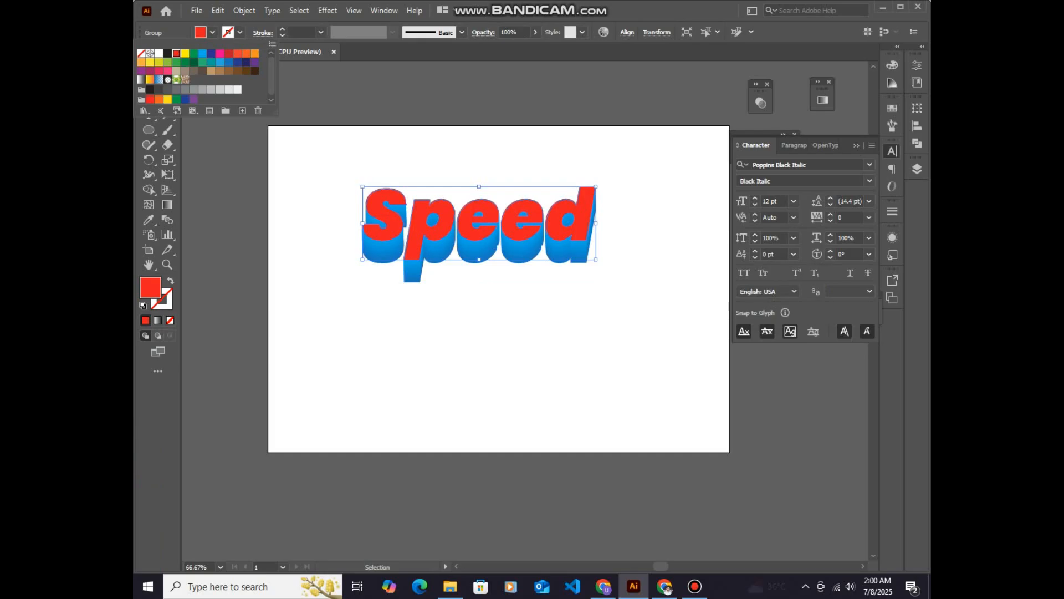
click(237, 54)
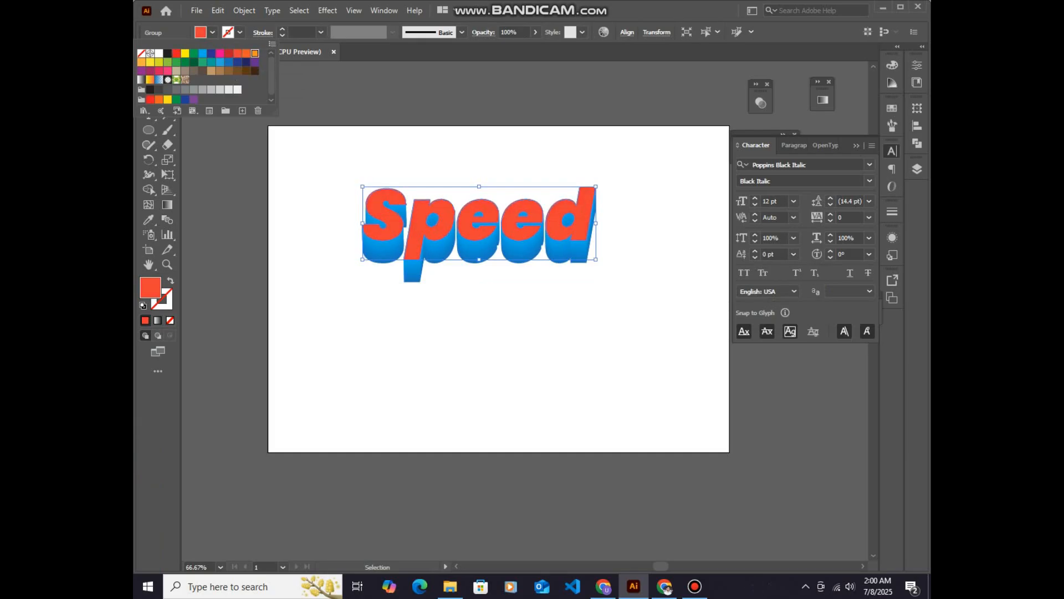
click(255, 54)
key(Escape)
key(ctrl+shift+a)
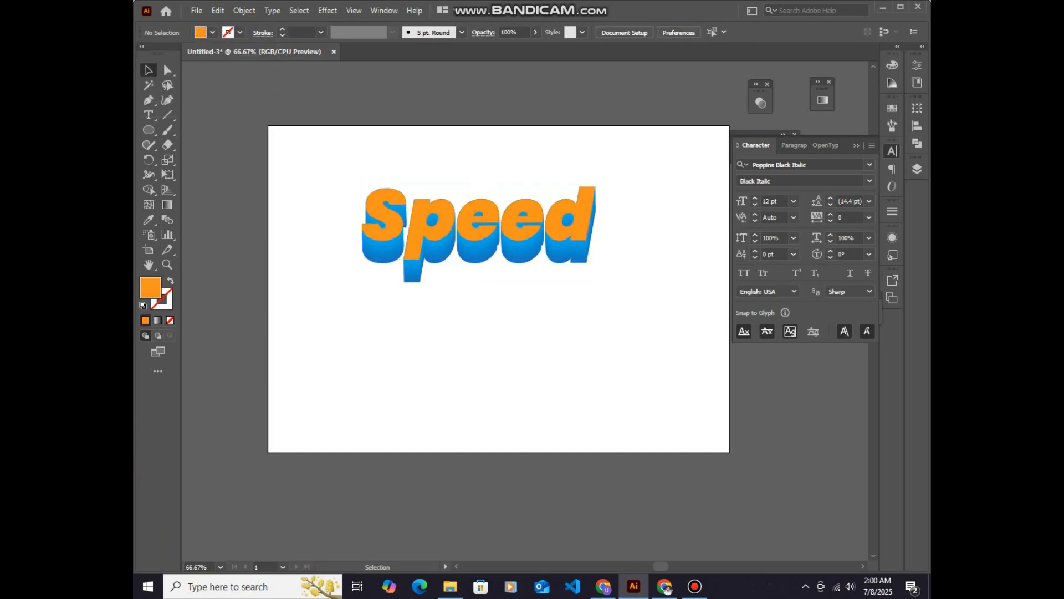
drag(479, 187, 499, 200)
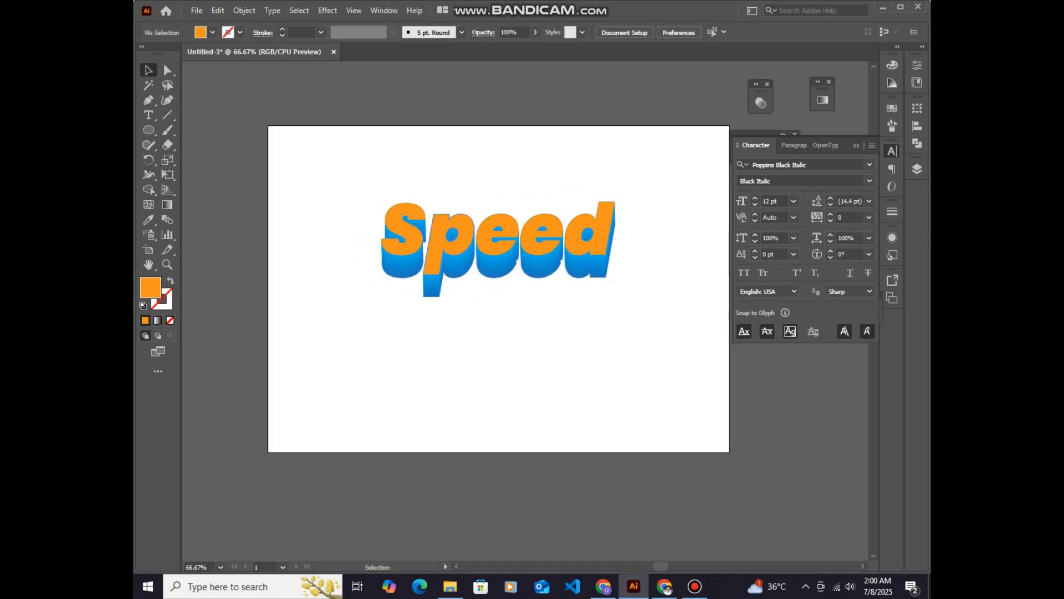
Give the orange Speed group a 6 pt dark red stroke aligned to the inside of the letters
click(212, 32)
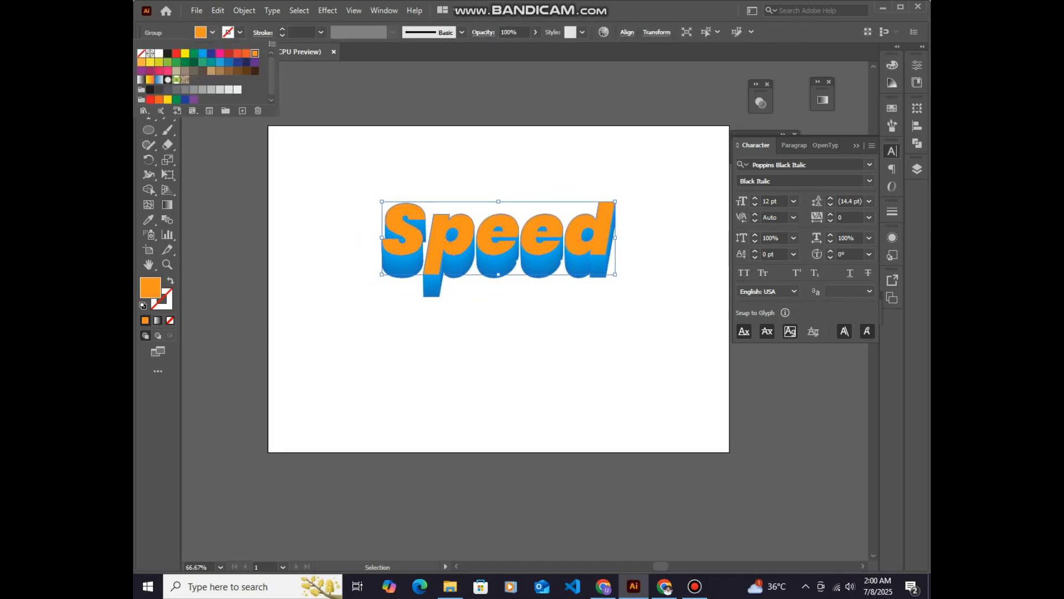
click(240, 32)
click(168, 53)
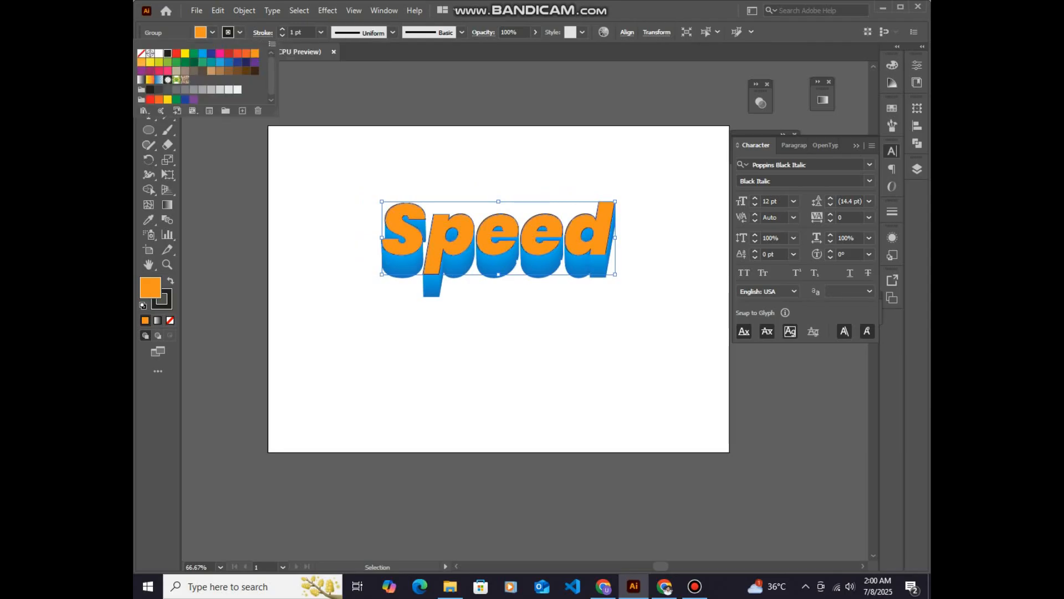
click(176, 54)
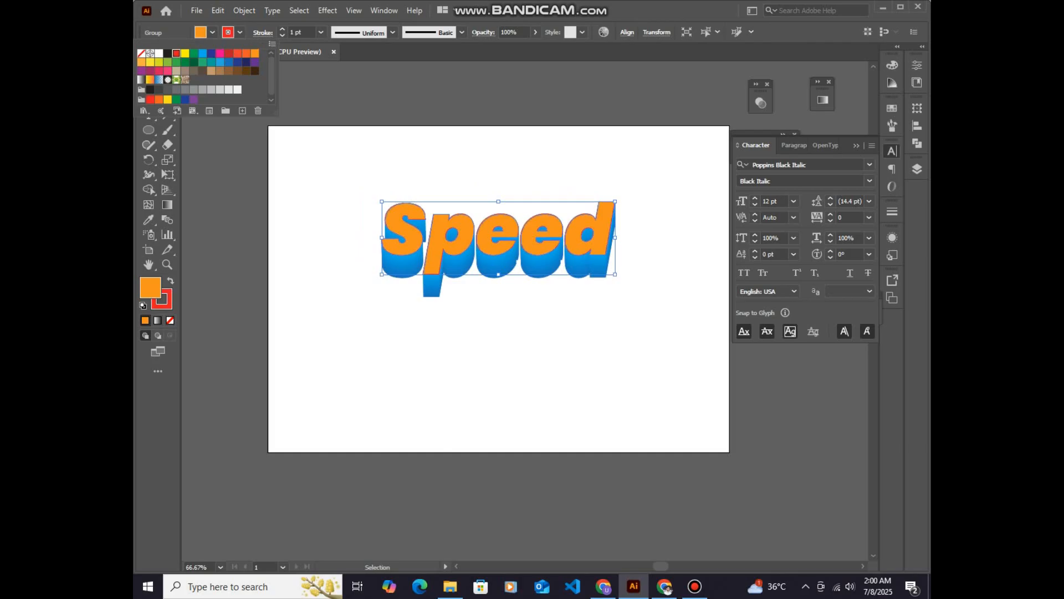
click(229, 53)
click(282, 29)
click(282, 29)
click(282, 29)
click(282, 30)
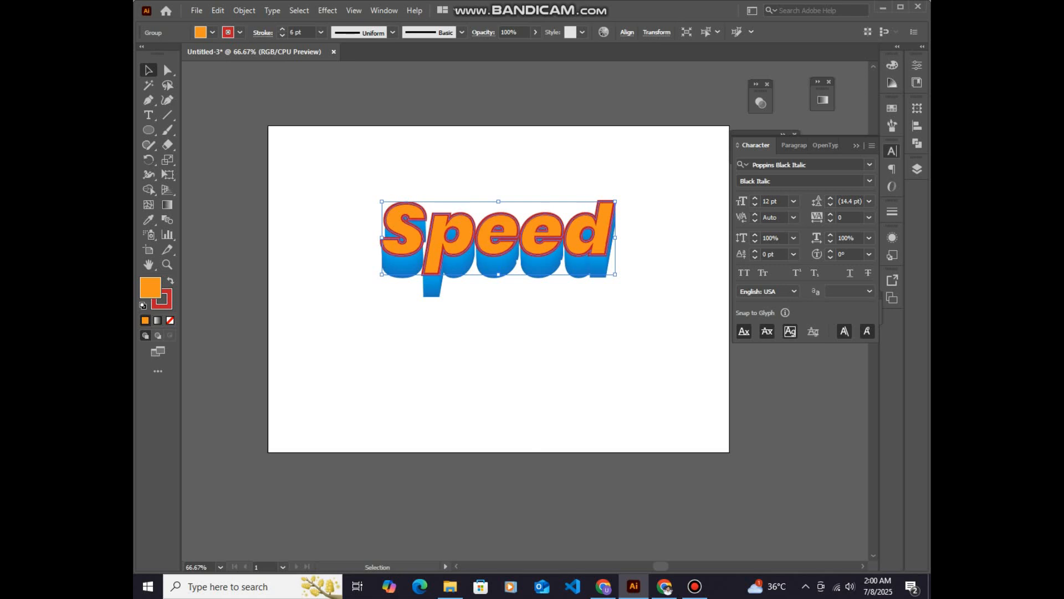
click(263, 32)
click(196, 97)
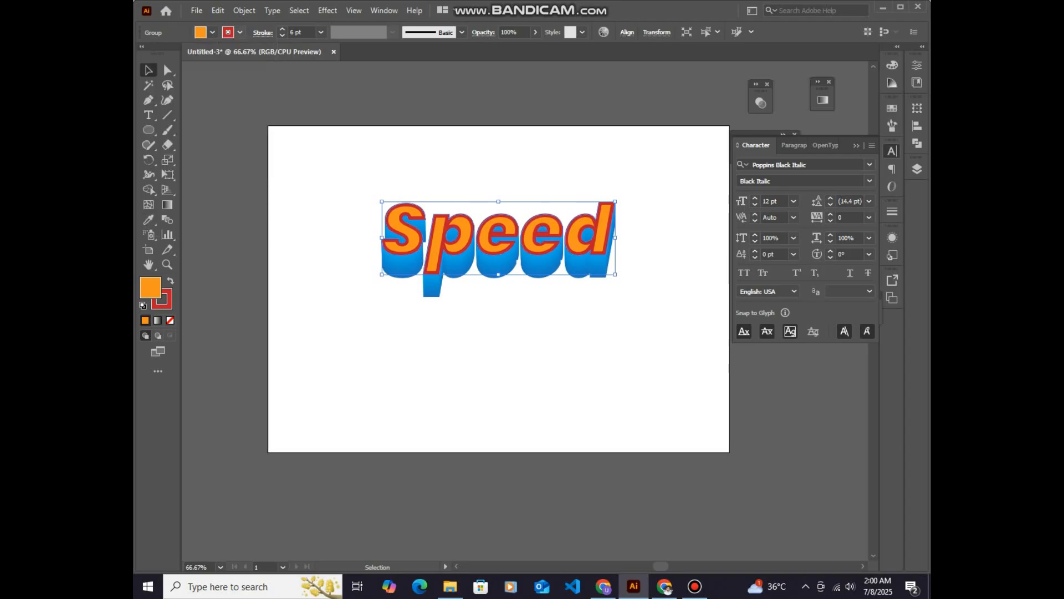
Change the orange Speed group's stroke colour to black and set its weight to 3 pt
click(240, 31)
click(168, 54)
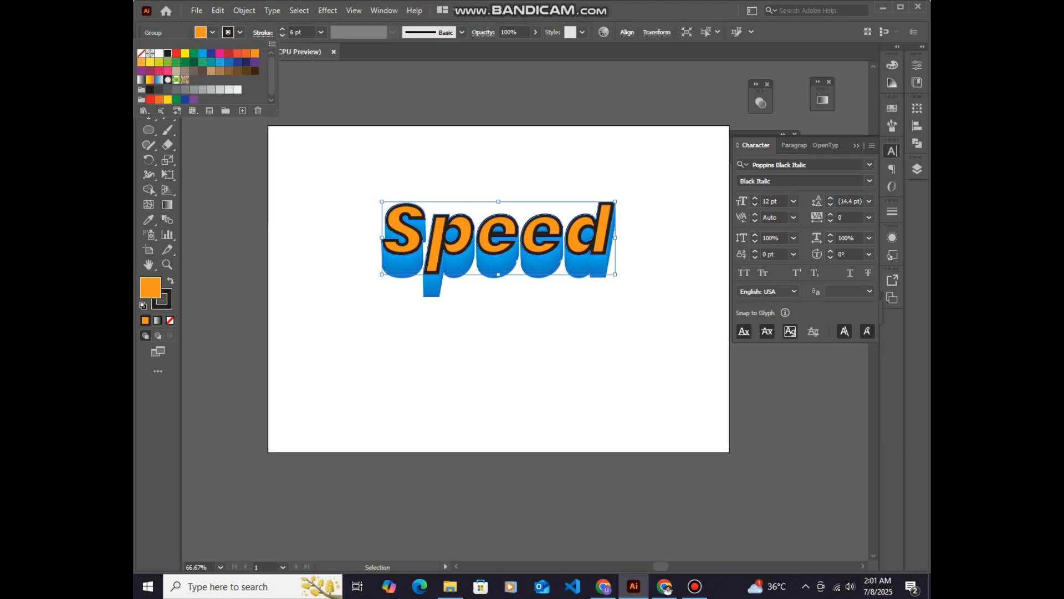
click(282, 35)
click(282, 35)
click(282, 35)
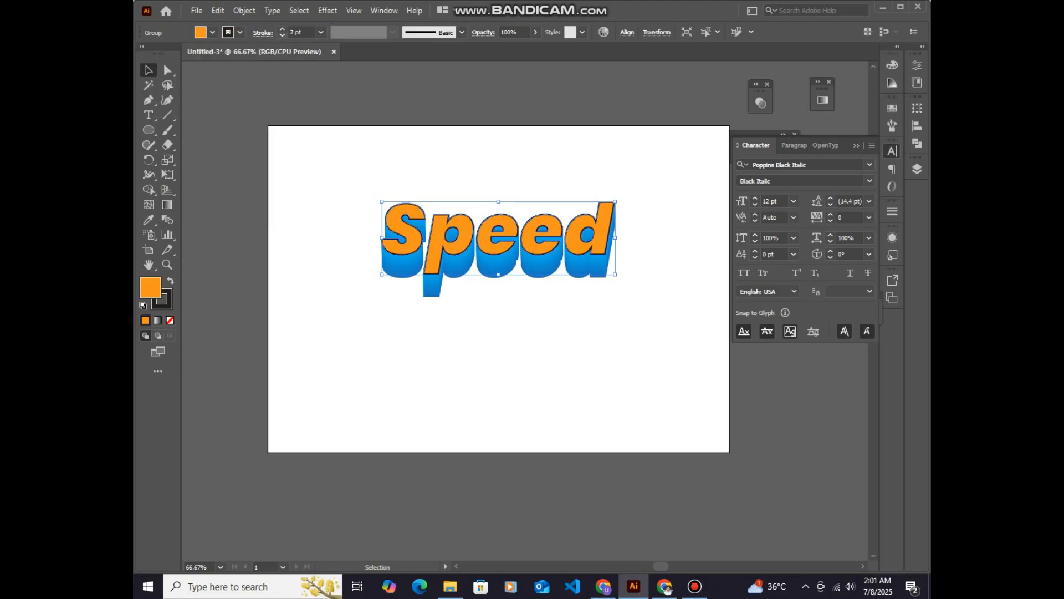
key(ctrl+shift+a)
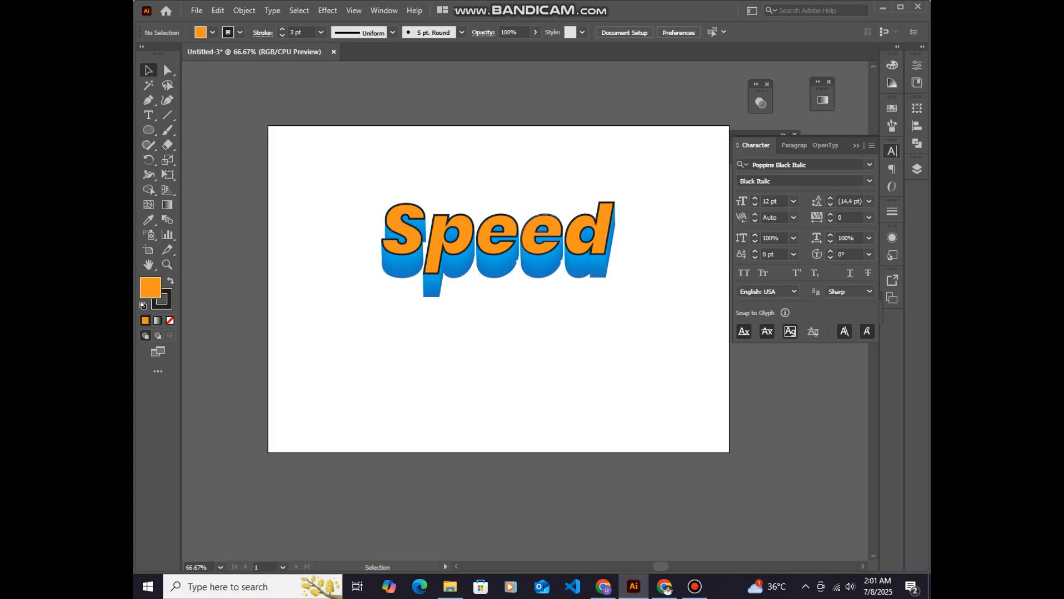
Isolate the blue blend and move its rear Speed copy to the right so the extrusion slants down to the right
click(531, 275)
double_click(531, 277)
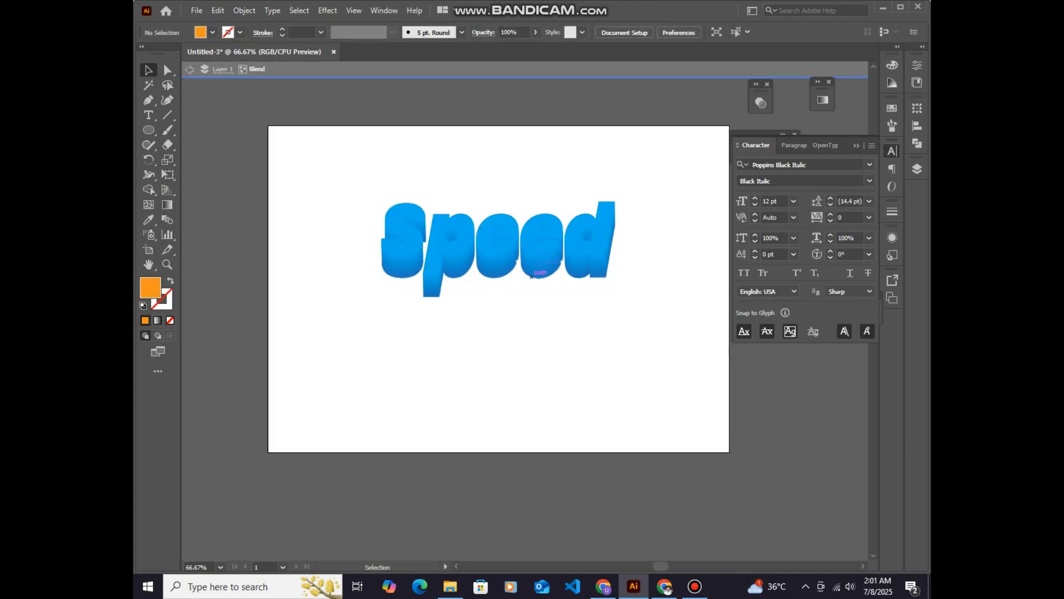
drag(532, 276, 565, 278)
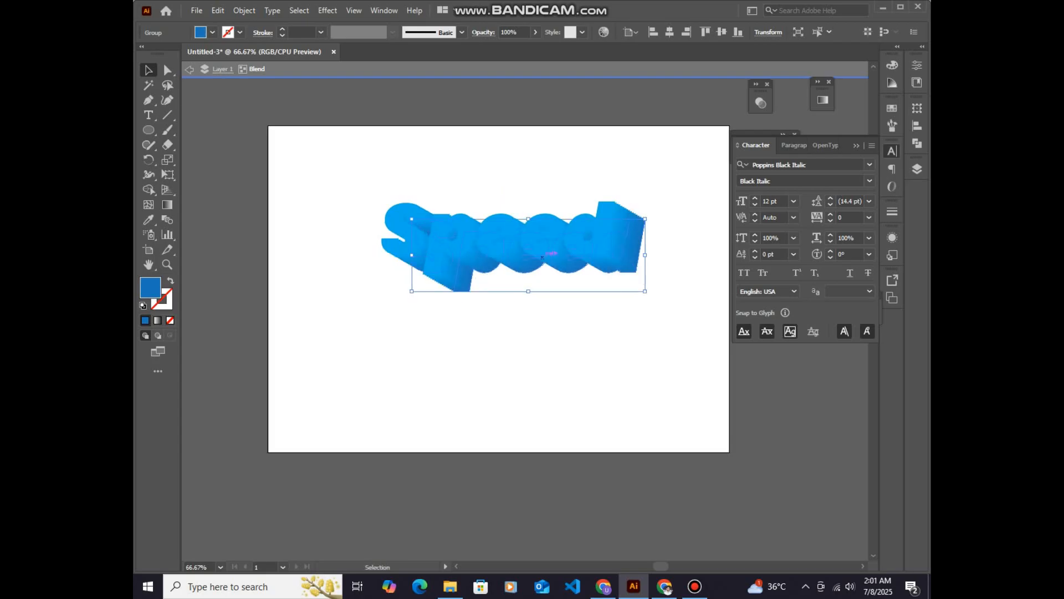
click(546, 333)
click(189, 68)
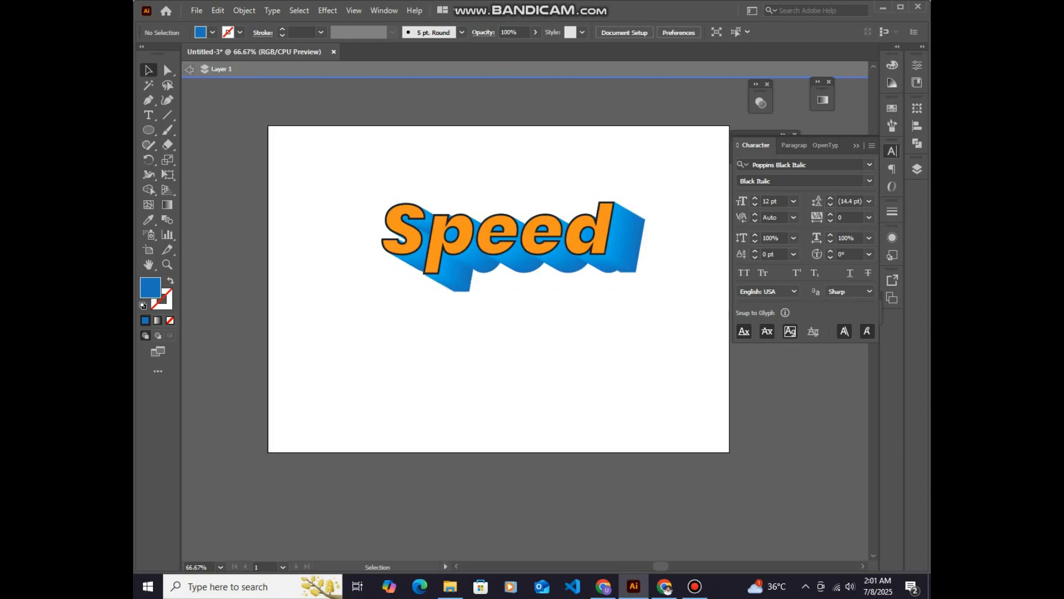
Move the blend's rear Speed copy well below and slightly left of the front word, and leave isolation mode
drag(375, 203, 416, 257)
click(470, 294)
double_click(465, 290)
drag(465, 290, 435, 297)
drag(498, 255, 488, 289)
key(Escape)
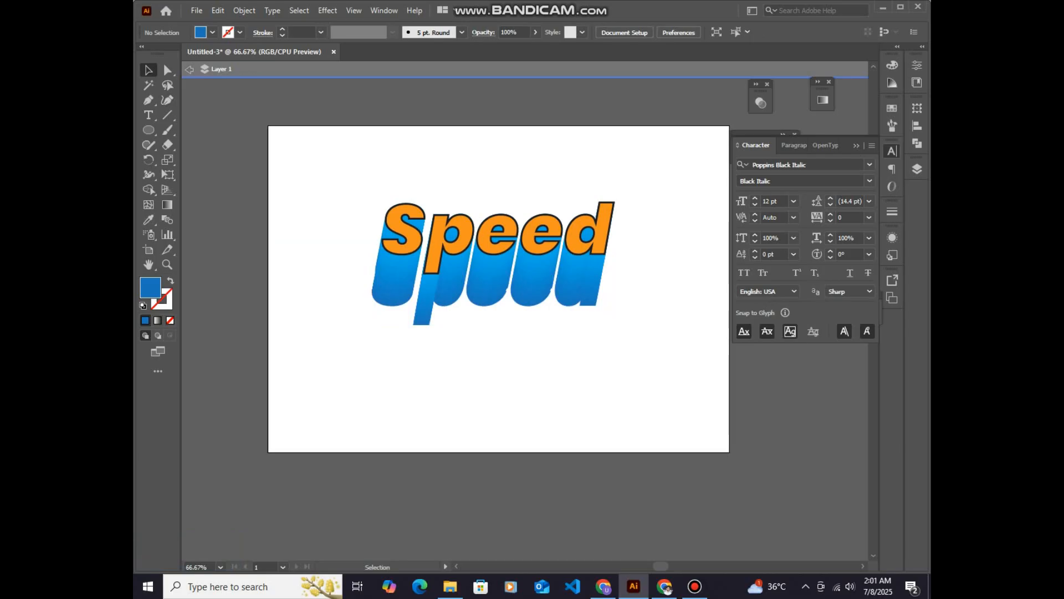
key(Escape)
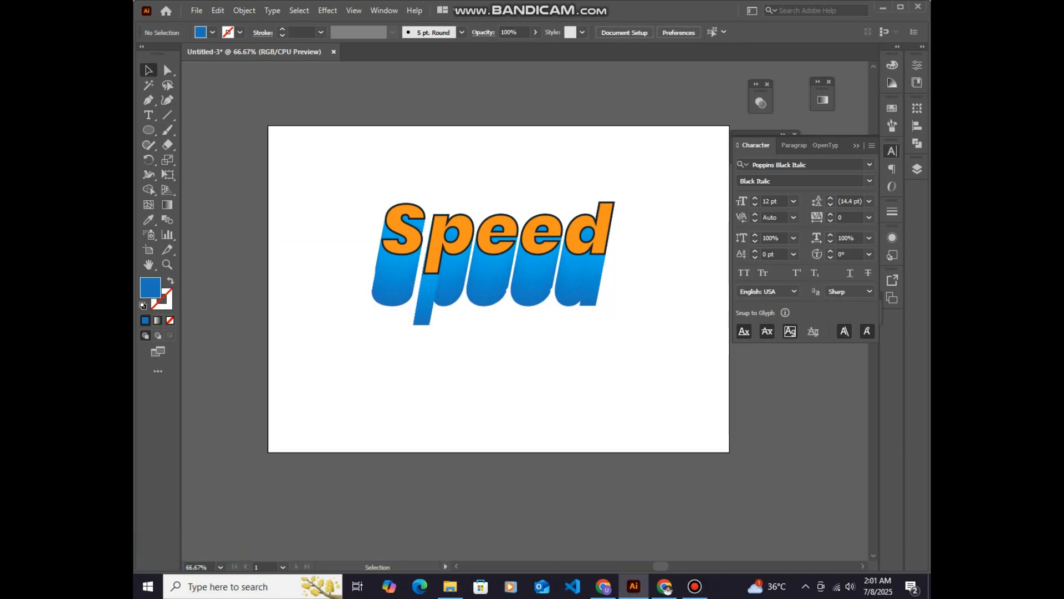
Group the orange word with the blue blend and move the group slightly right and down on the artboard
drag(336, 184, 438, 294)
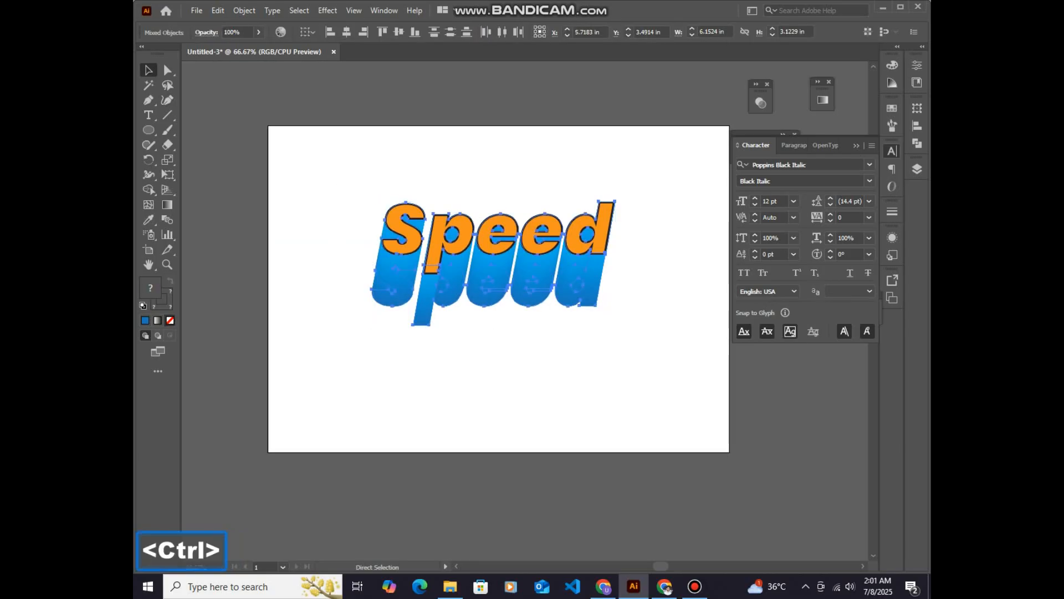
key(ctrl+g)
click(456, 364)
mouse_move(442, 282)
mouse_down()
mouse_move(458, 331)
mouse_move(460, 288)
mouse_up()
key(ctrl+shift+a)
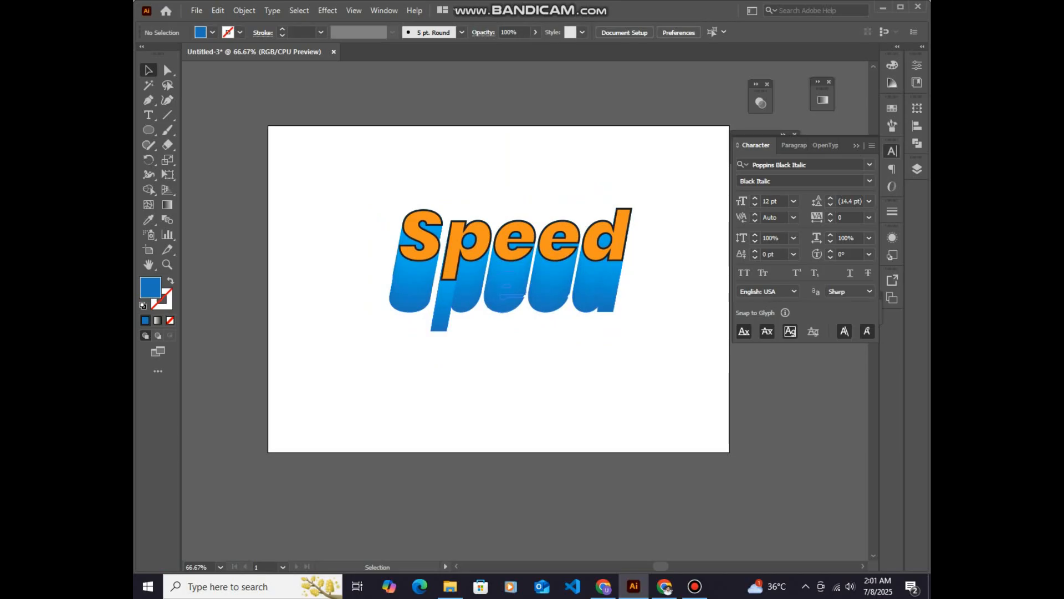
key(ctrl+a)
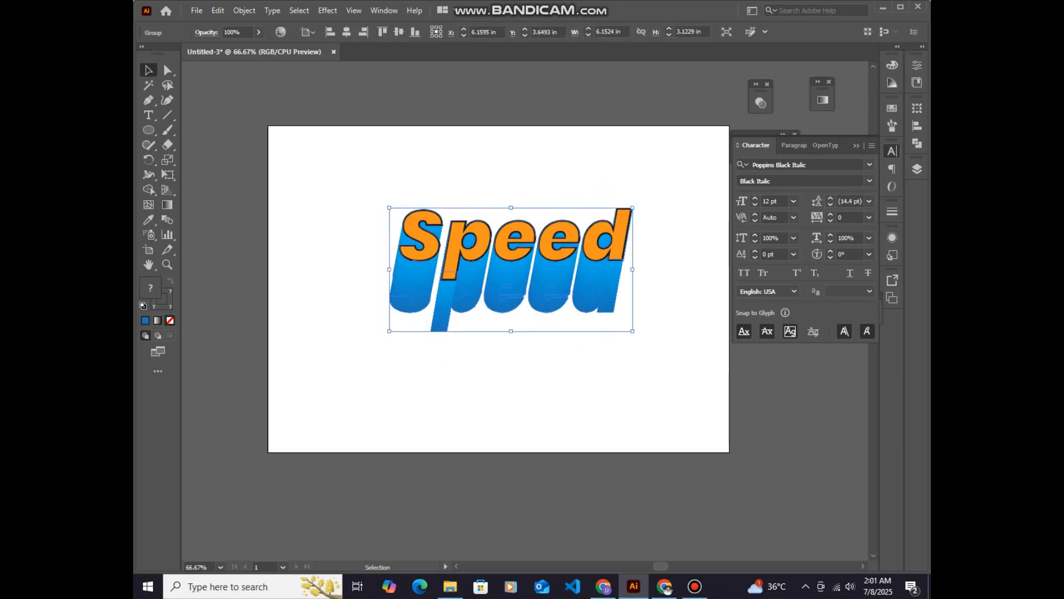
key(ctrl+shift+a)
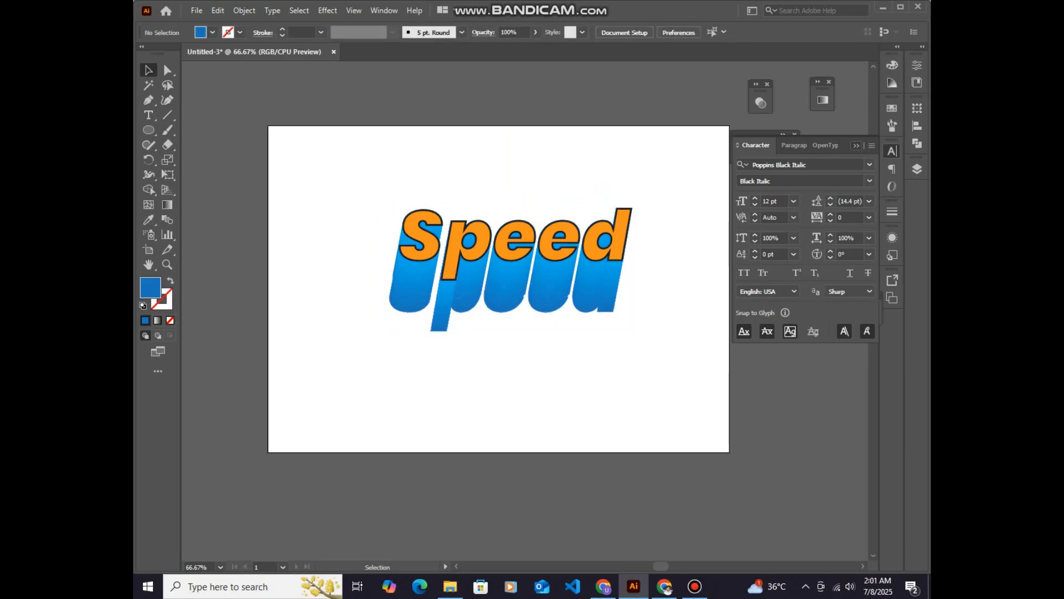